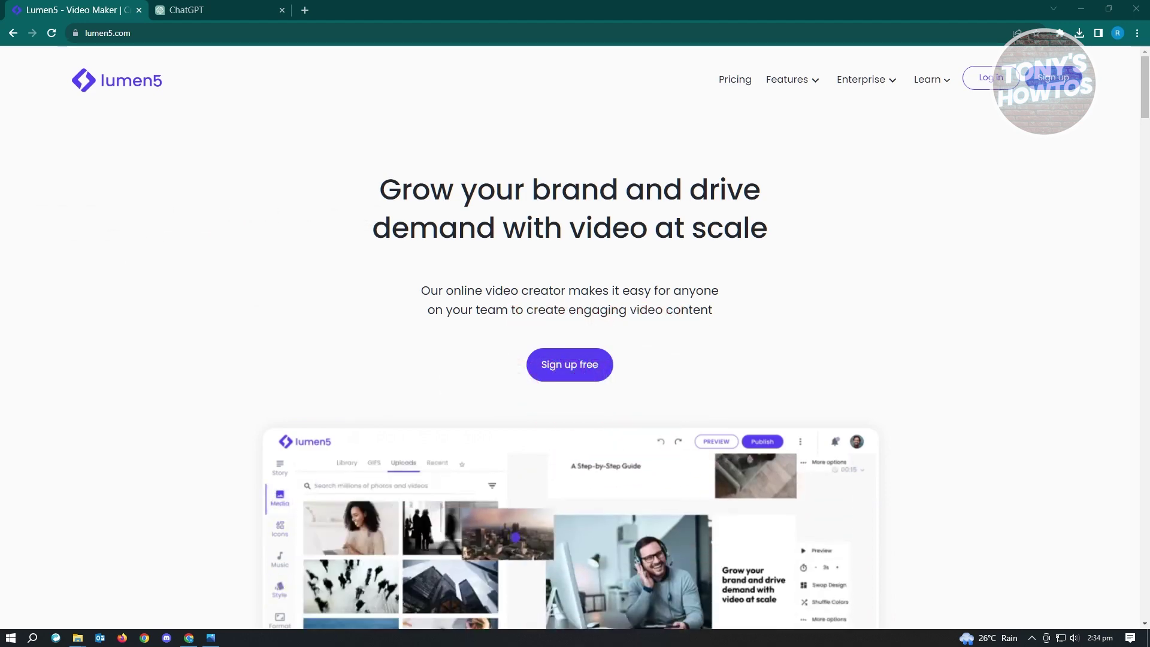
- Log in to the existing Lumen5 account and start a new video from the dashboard
left_click(1055, 84)
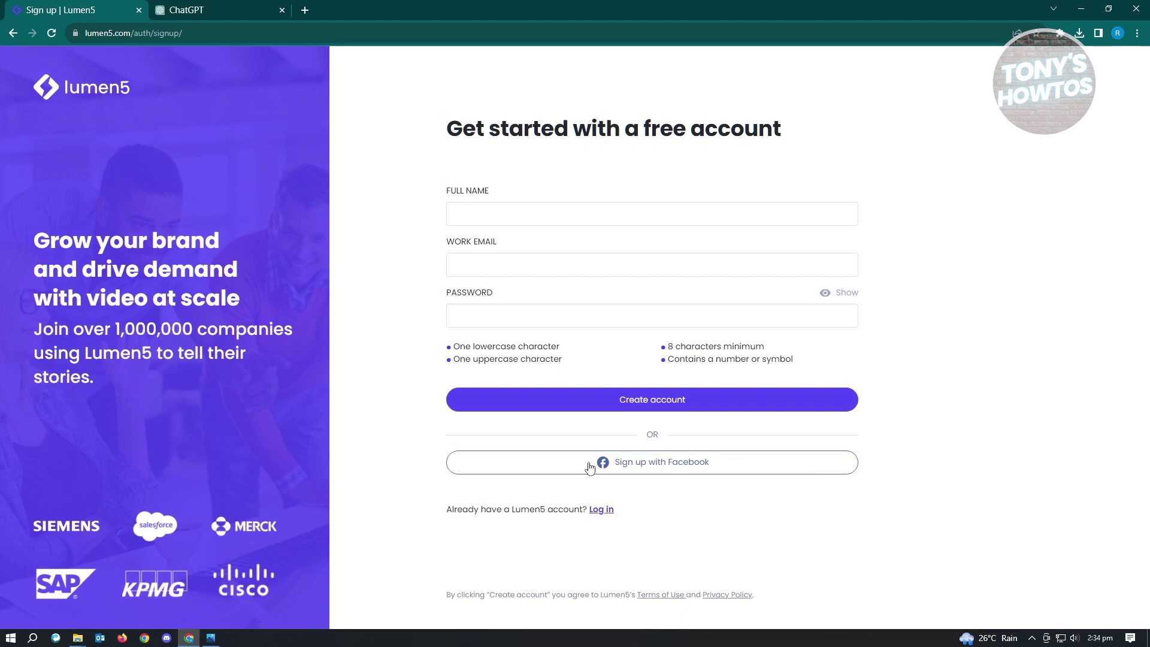
left_click(17, 33)
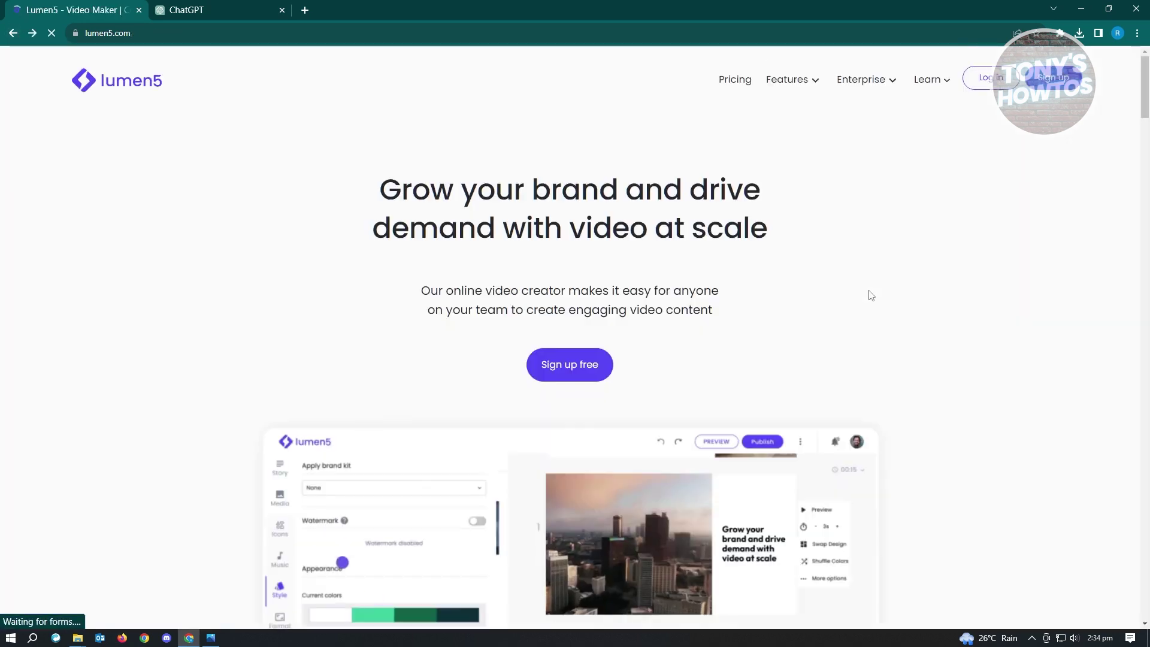
left_click(1004, 82)
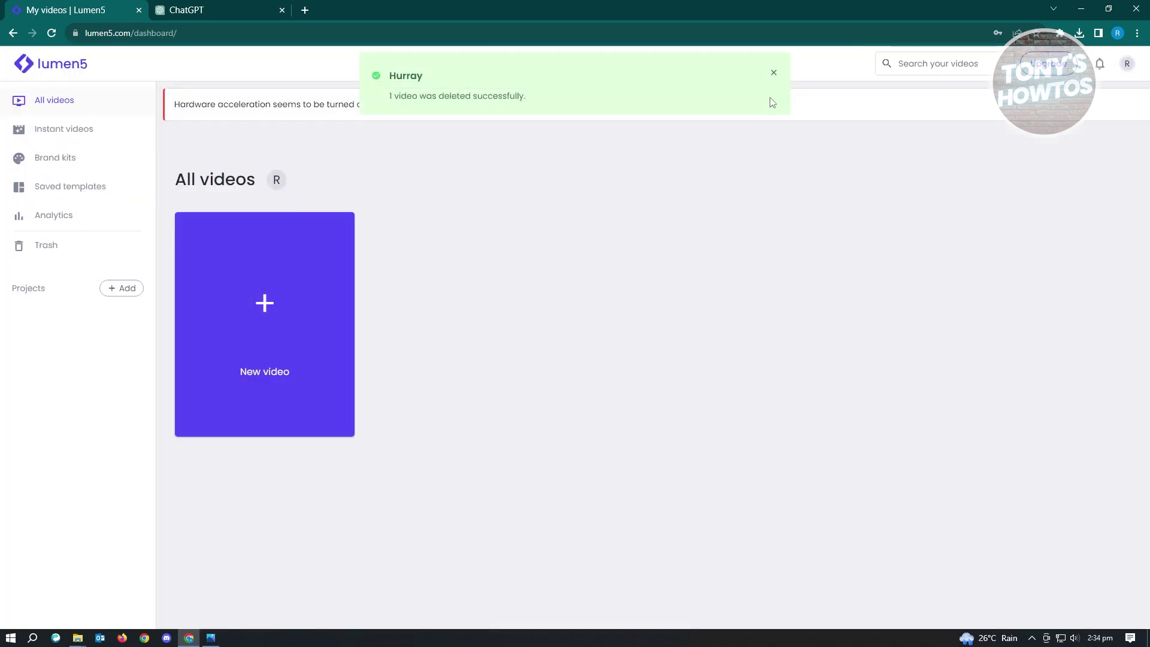
left_click(774, 74)
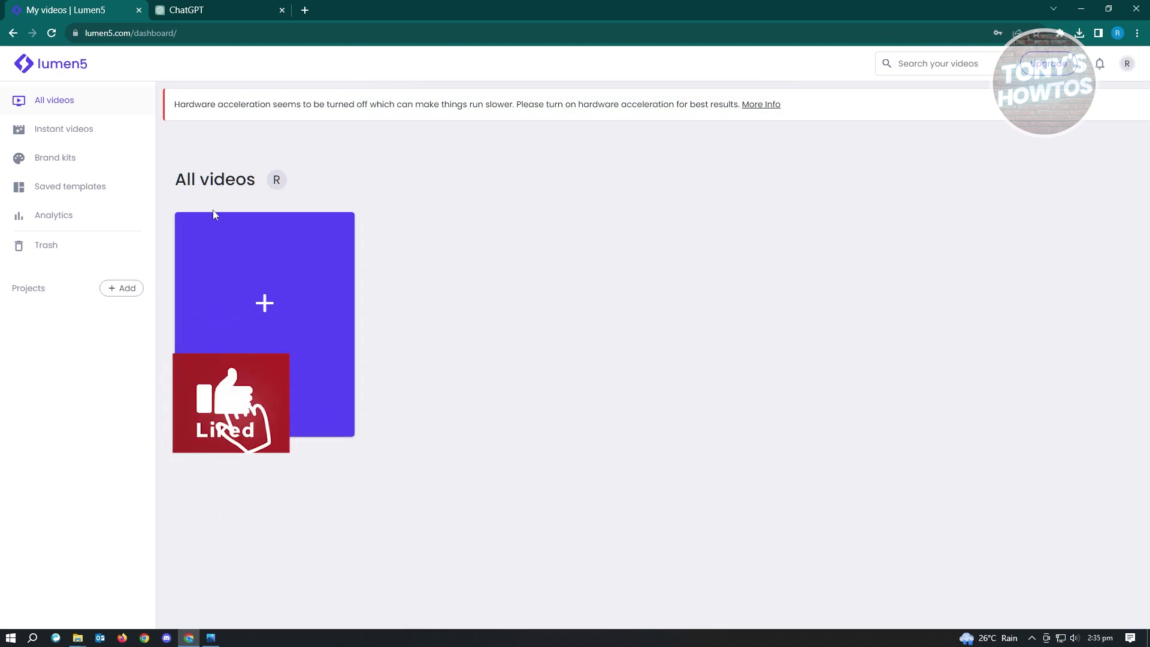
left_click(260, 339)
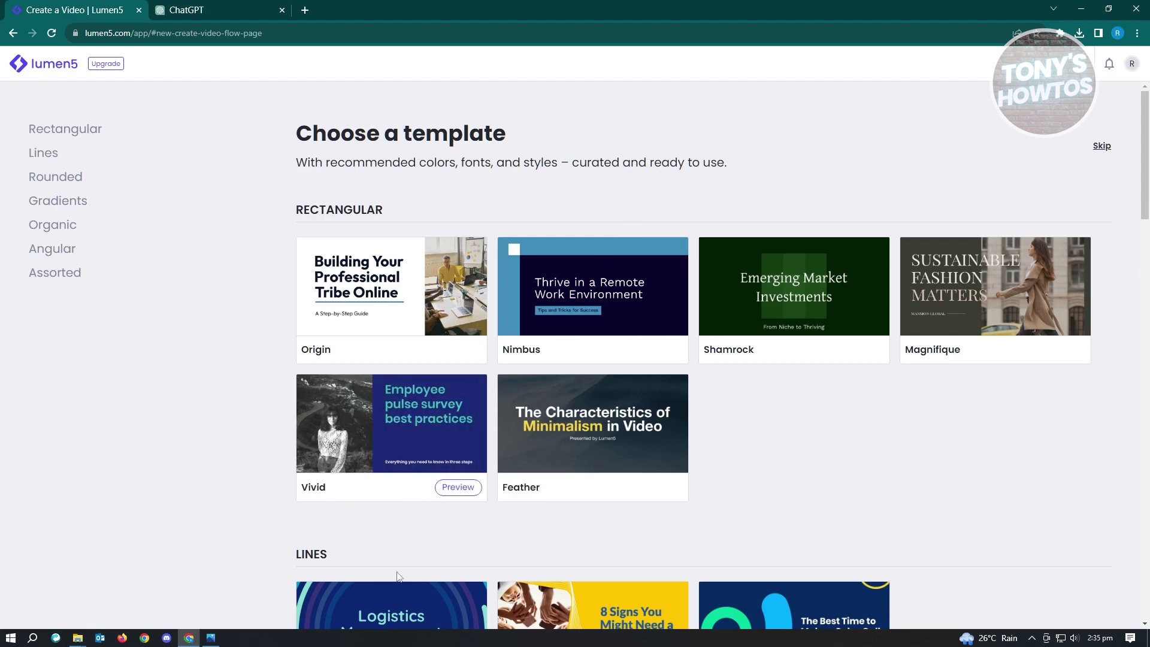
- Preview the Vivid template in the available formats and use it in 16:9 for the new video
left_click(371, 418)
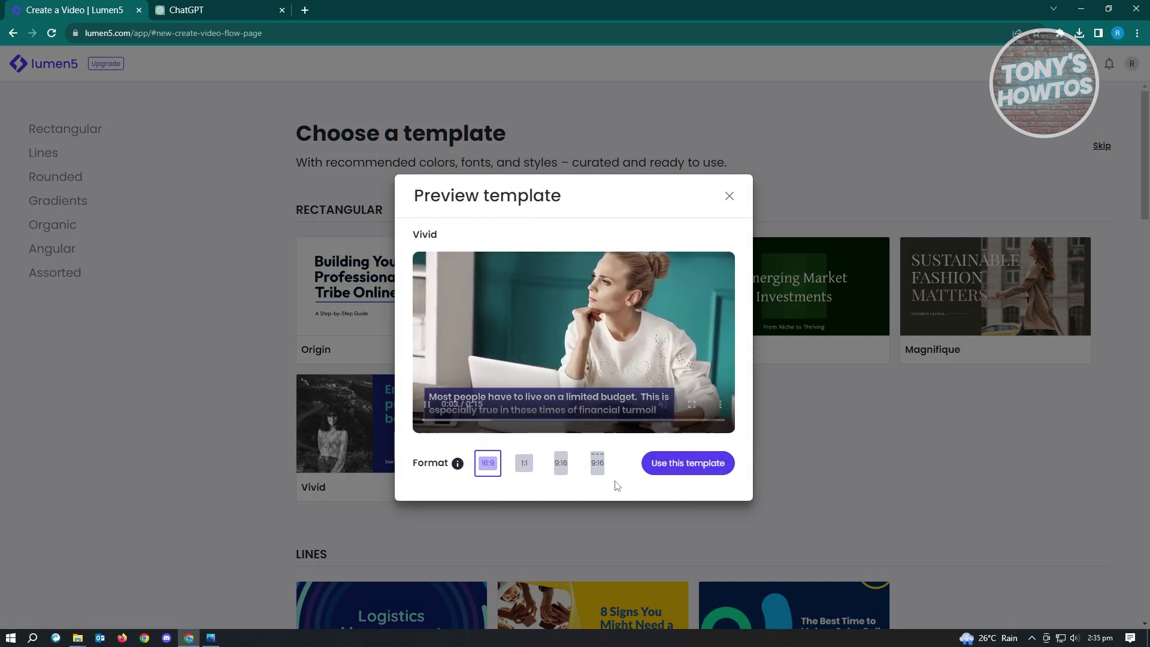
left_click(524, 473)
left_click(562, 471)
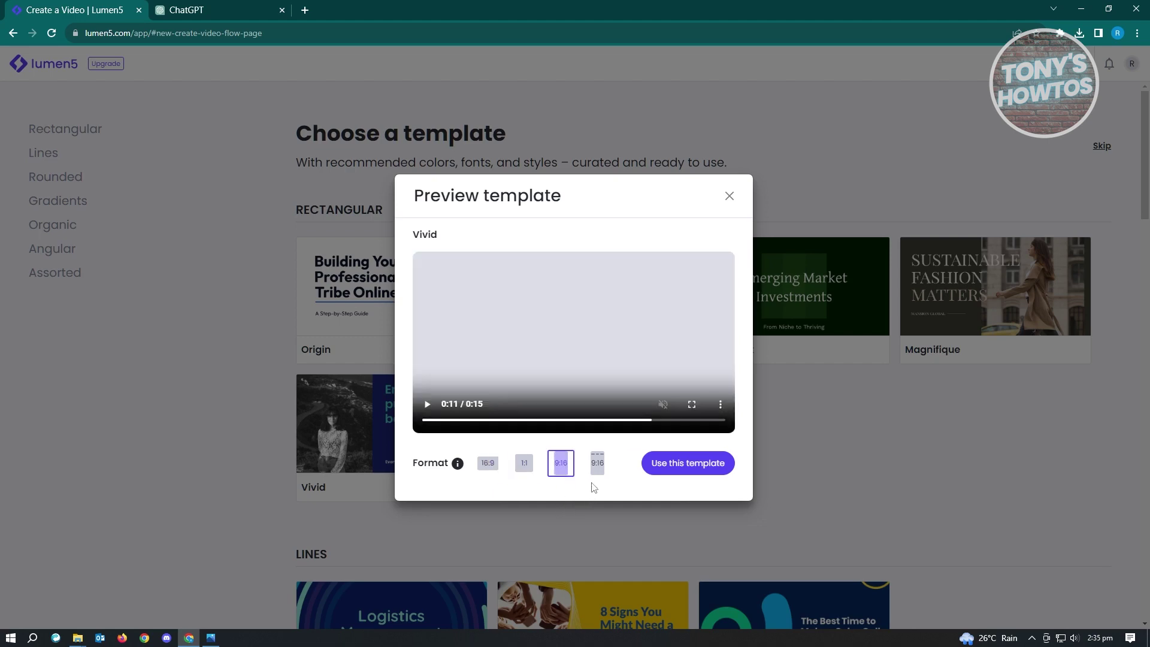
left_click(597, 467)
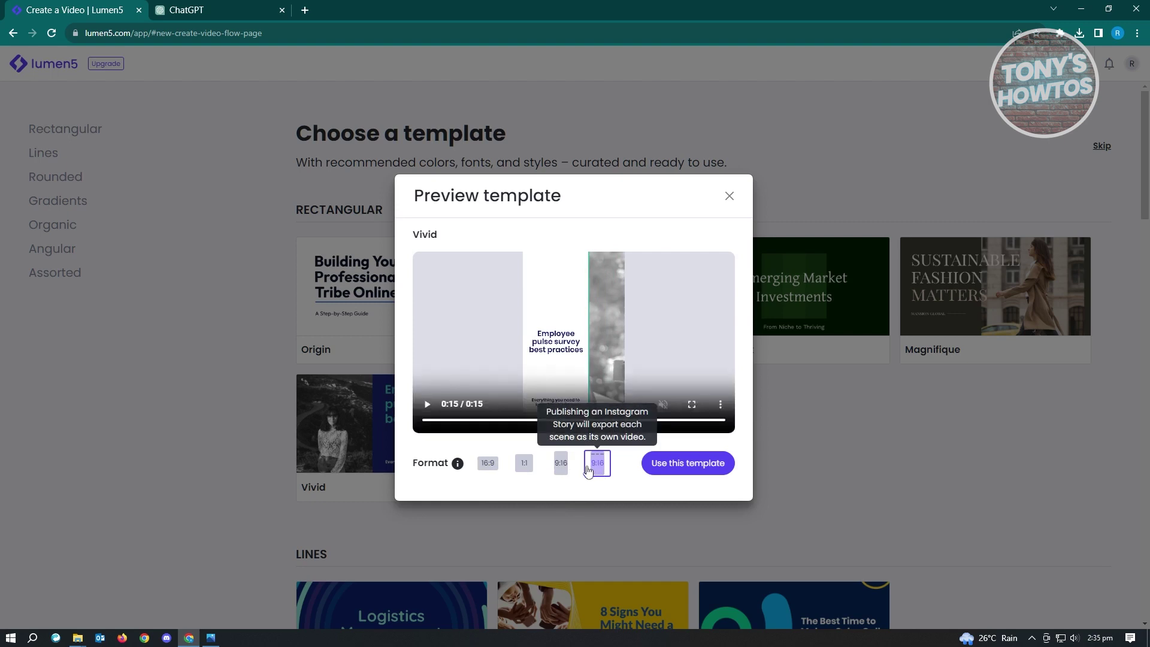
left_click(487, 463)
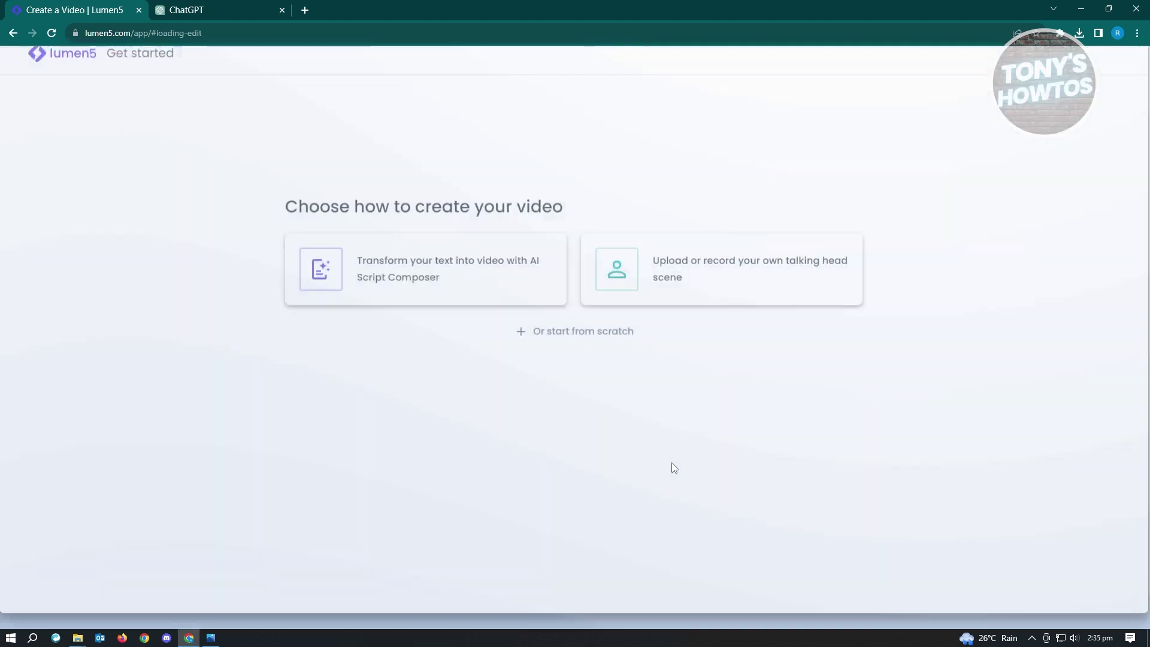
left_click(676, 465)
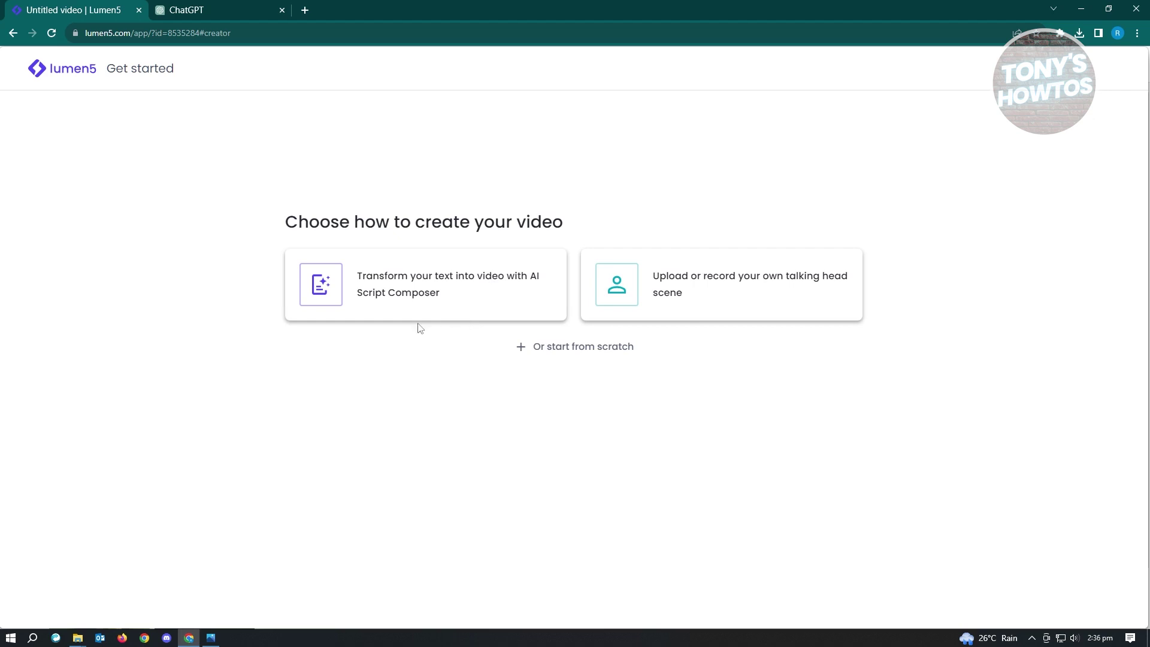
- Choose to transform text into video with AI Script Composer and copy the art history article from the ChatGPT tab
left_click(465, 294)
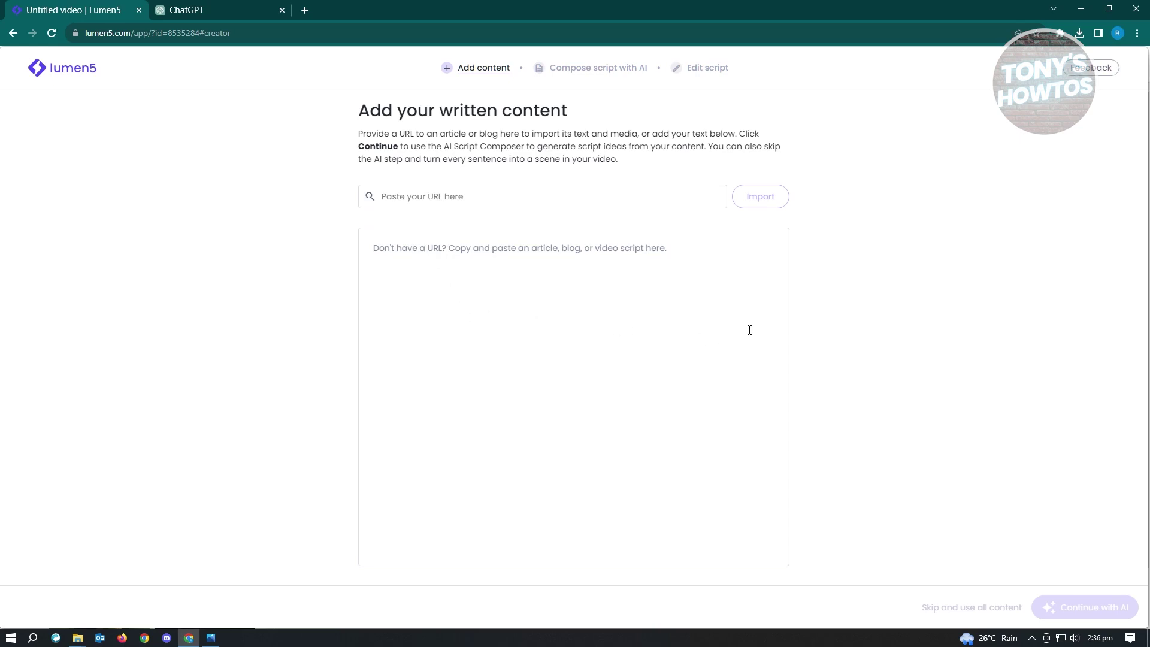
left_click(224, 8)
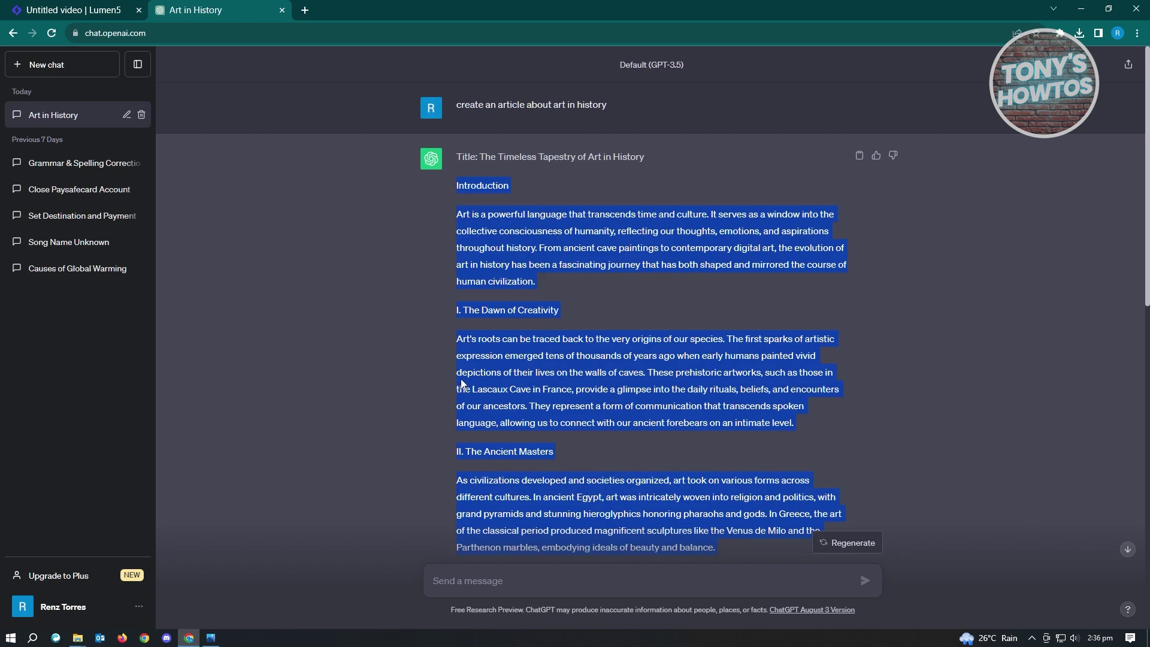
right_click(516, 246)
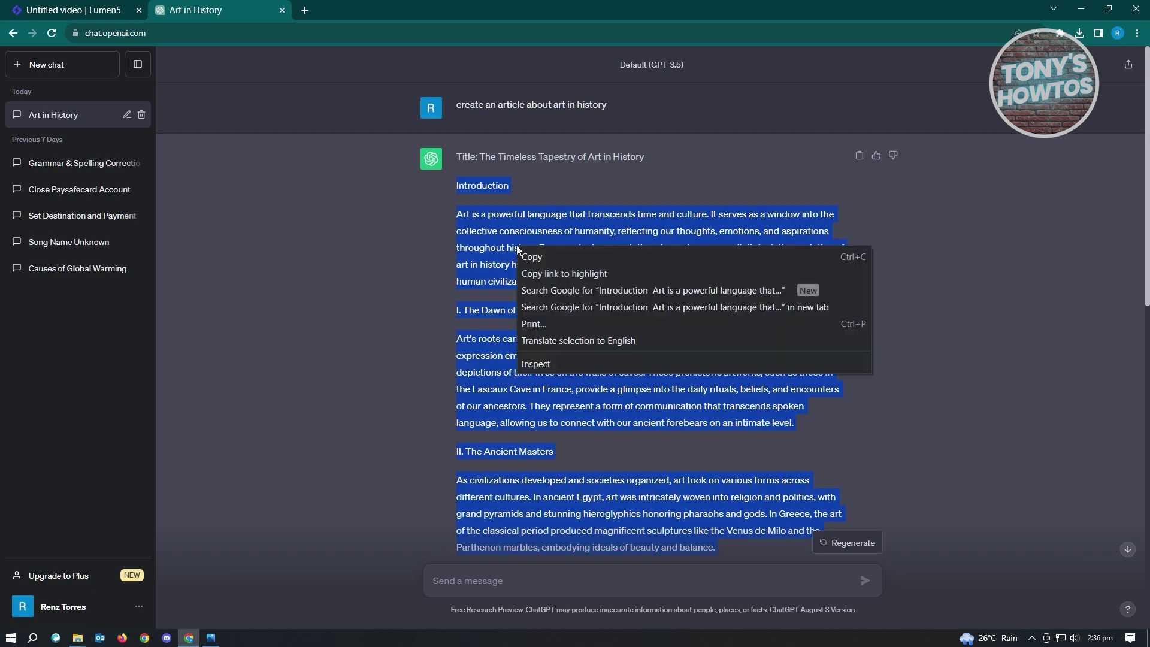
left_click(557, 262)
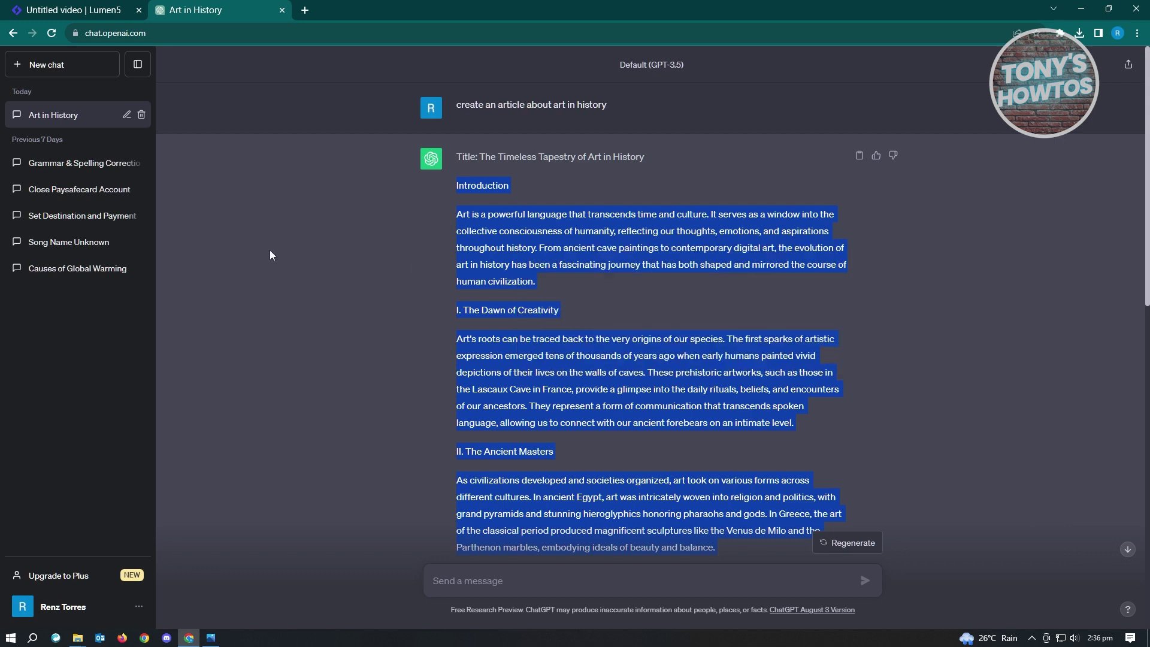
- Paste the copied article into the written content area in Lumen5 and continue with AI to compose a script
left_click(75, 10)
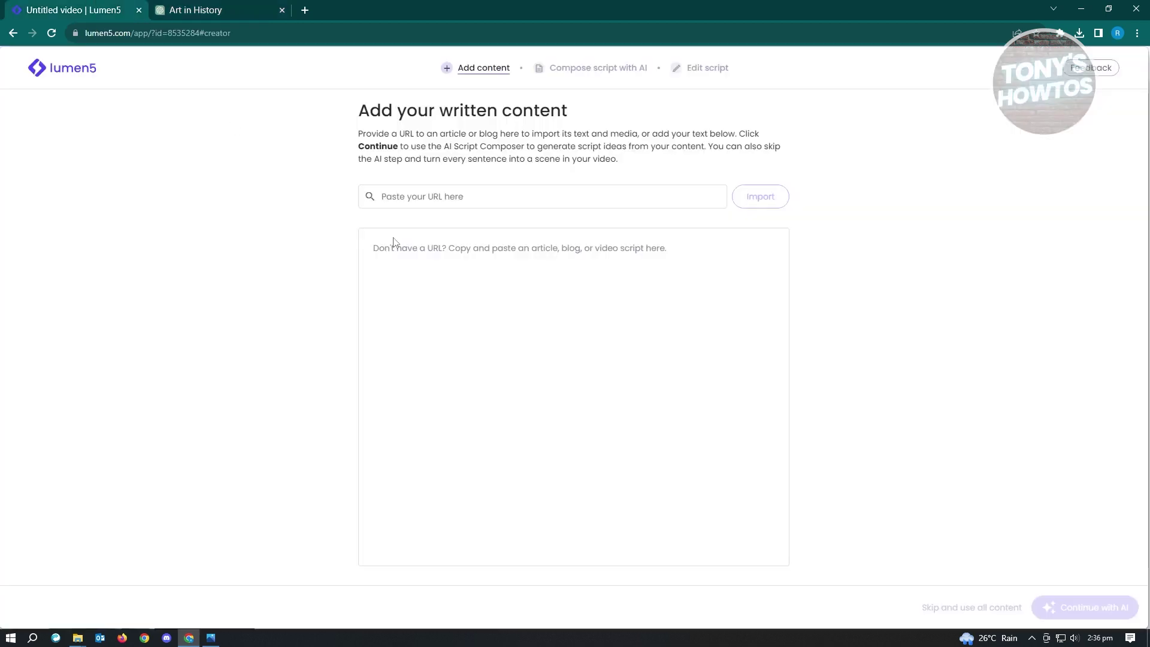
right_click(508, 263)
left_click(541, 374)
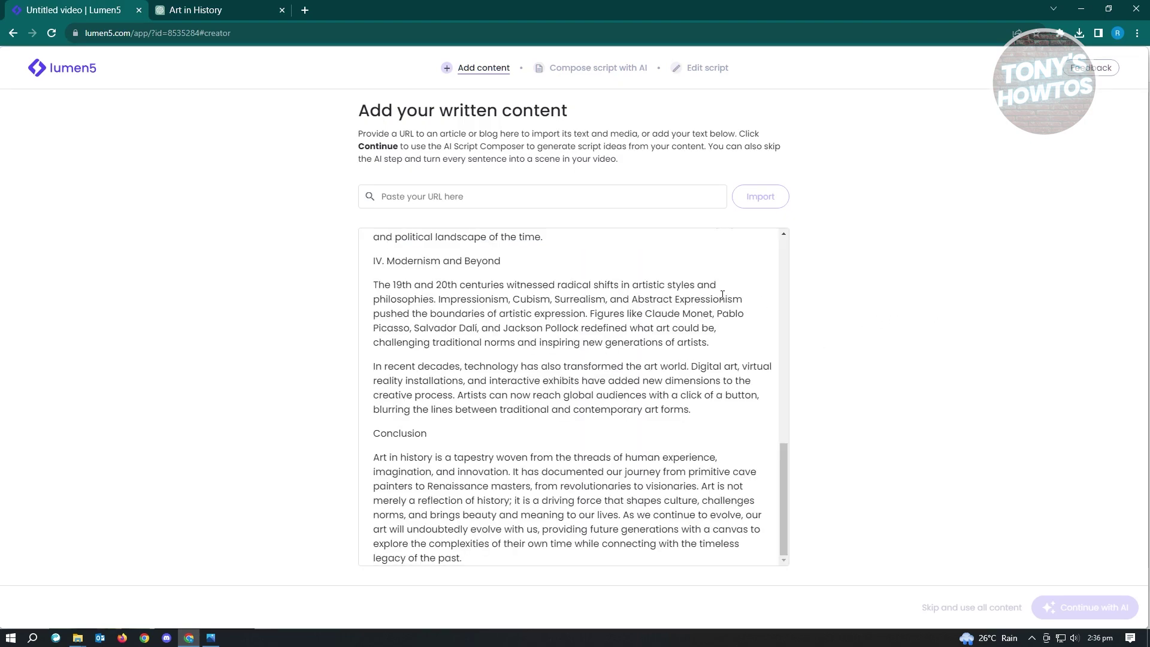
scroll(599, 452, "up", 3)
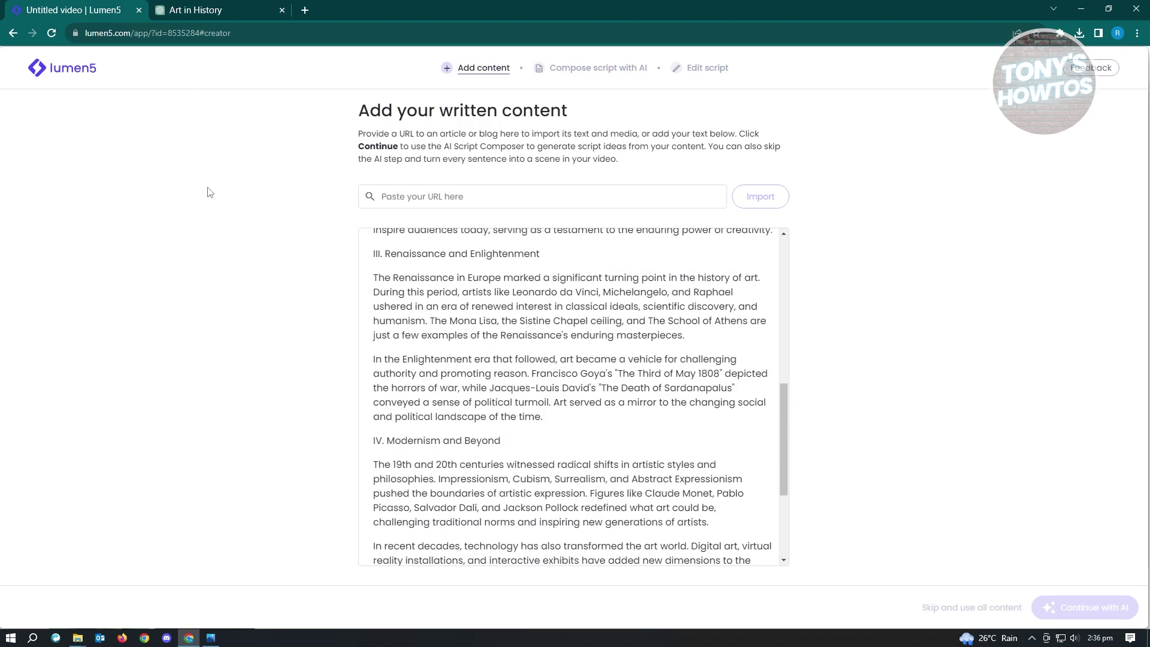
scroll(413, 314, "up", 6)
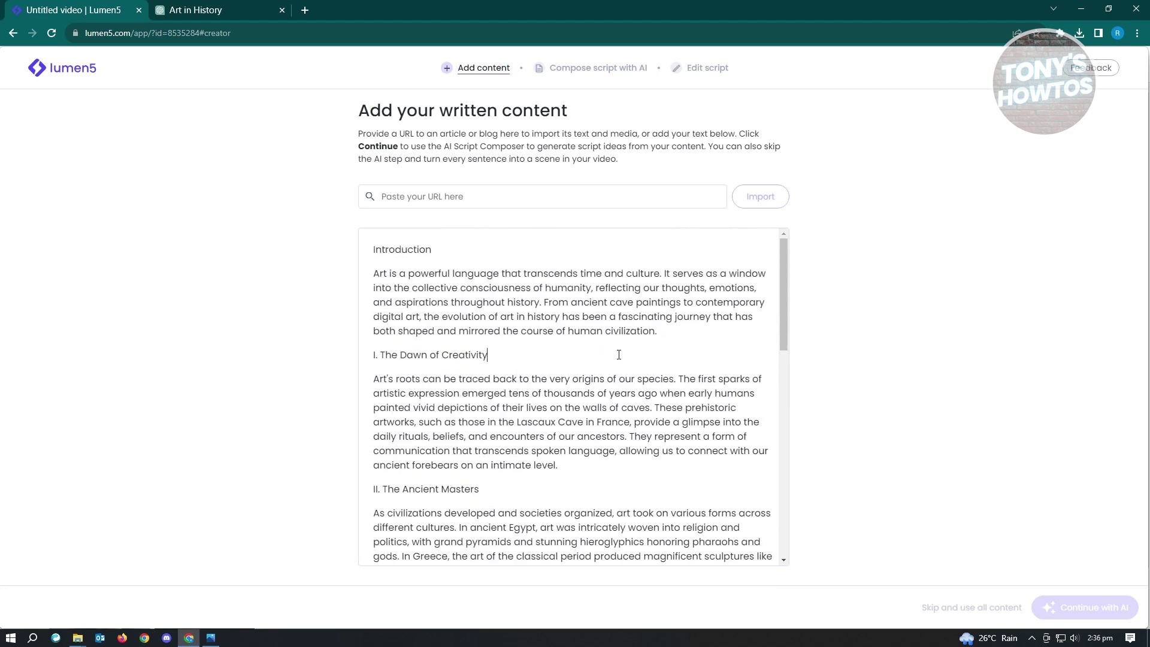
left_click(619, 355)
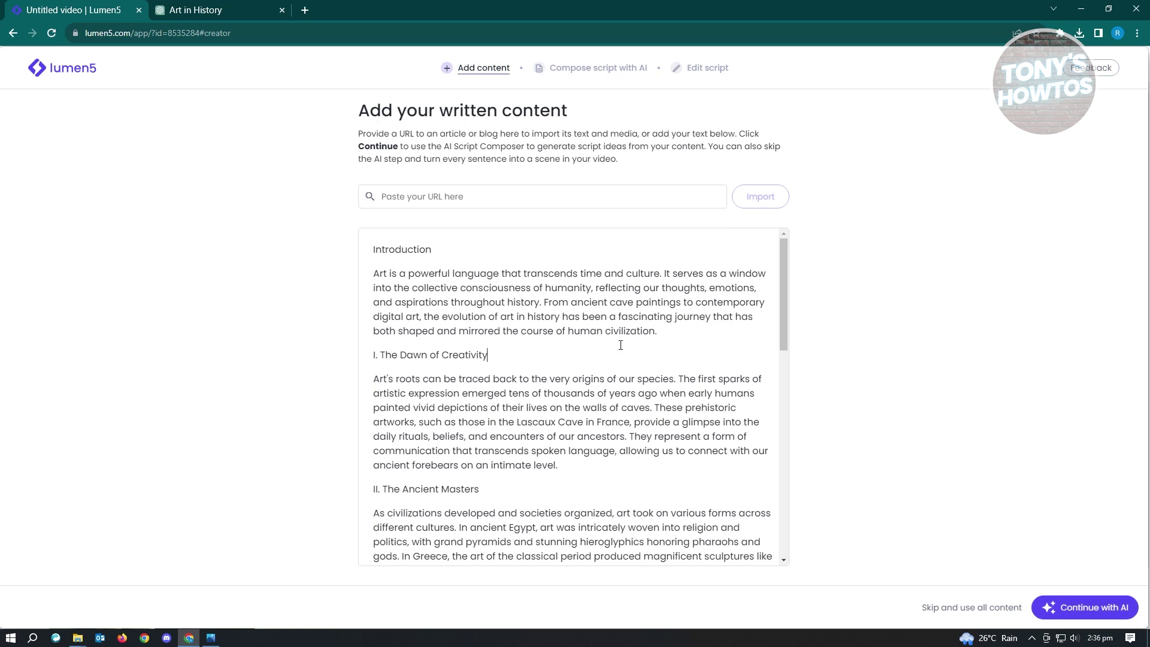
left_click(1065, 617)
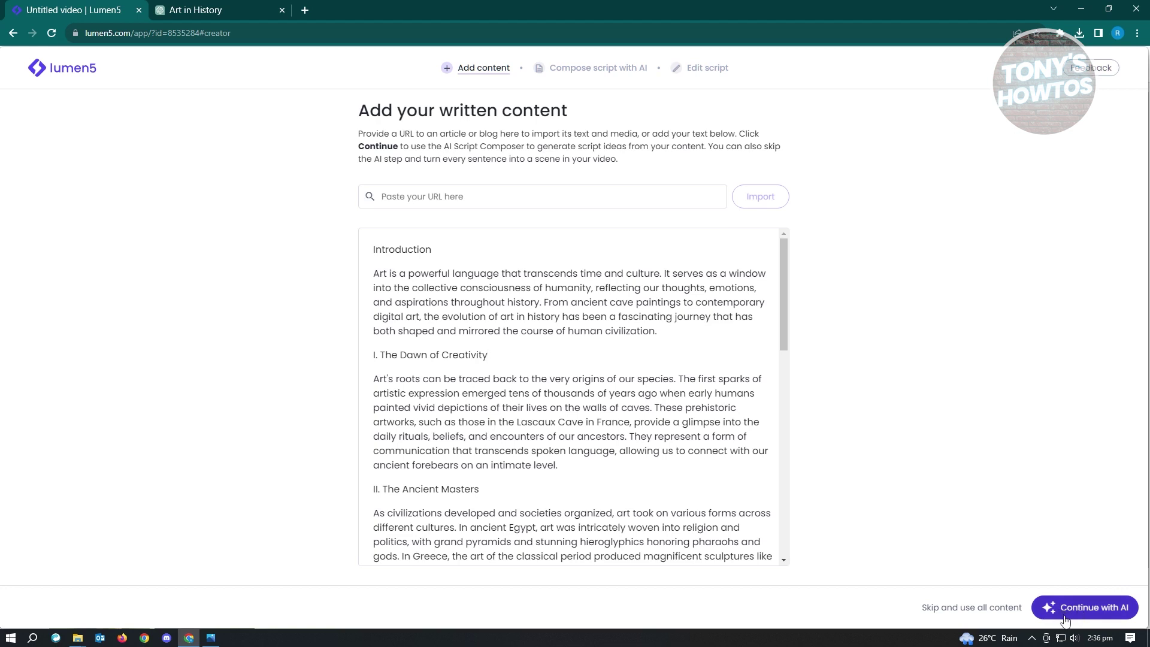
left_click(1072, 609)
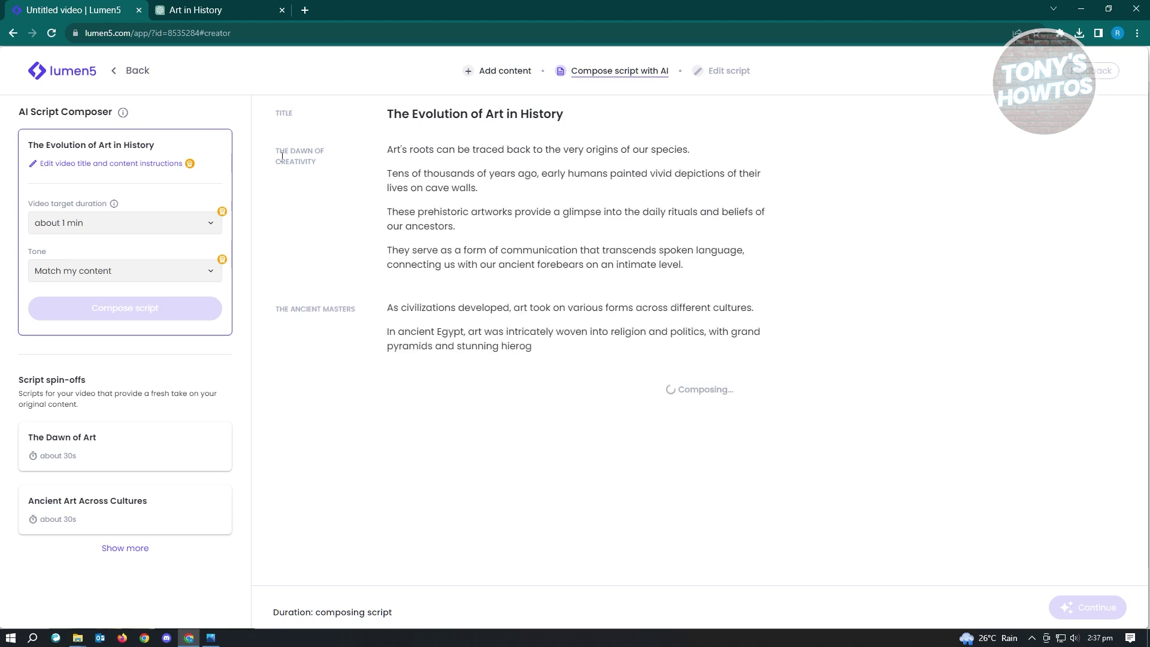
- Read through the AI-composed script to its conclusion and continue to script editing
left_click_drag(432, 174, 528, 198)
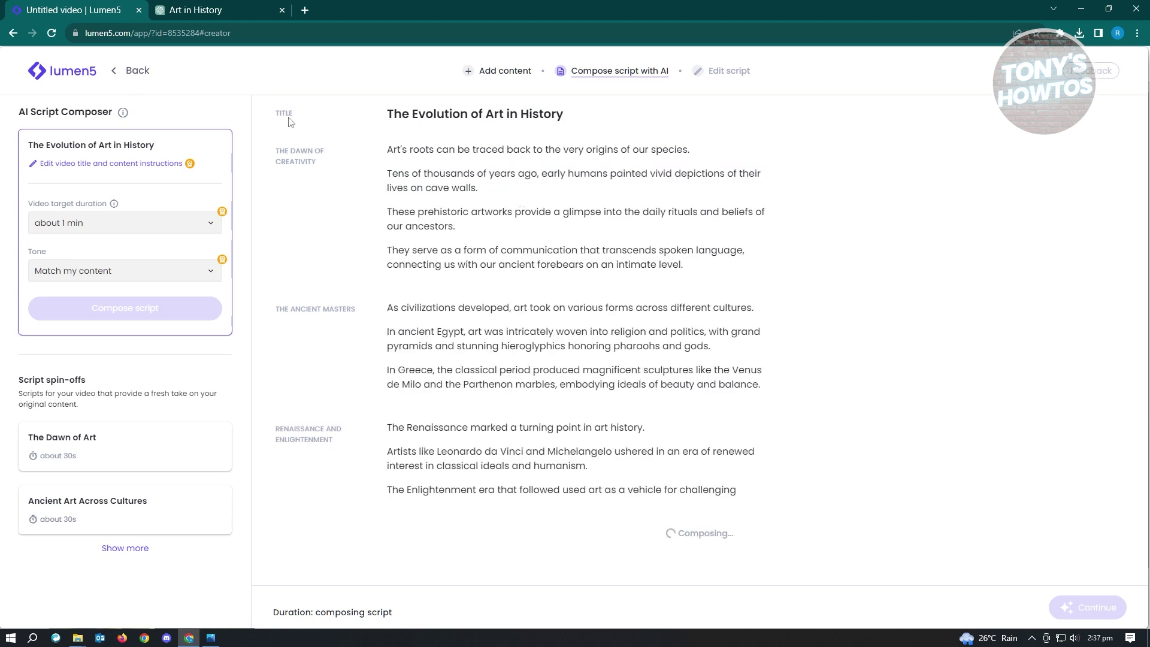
scroll(676, 323, "down", 2)
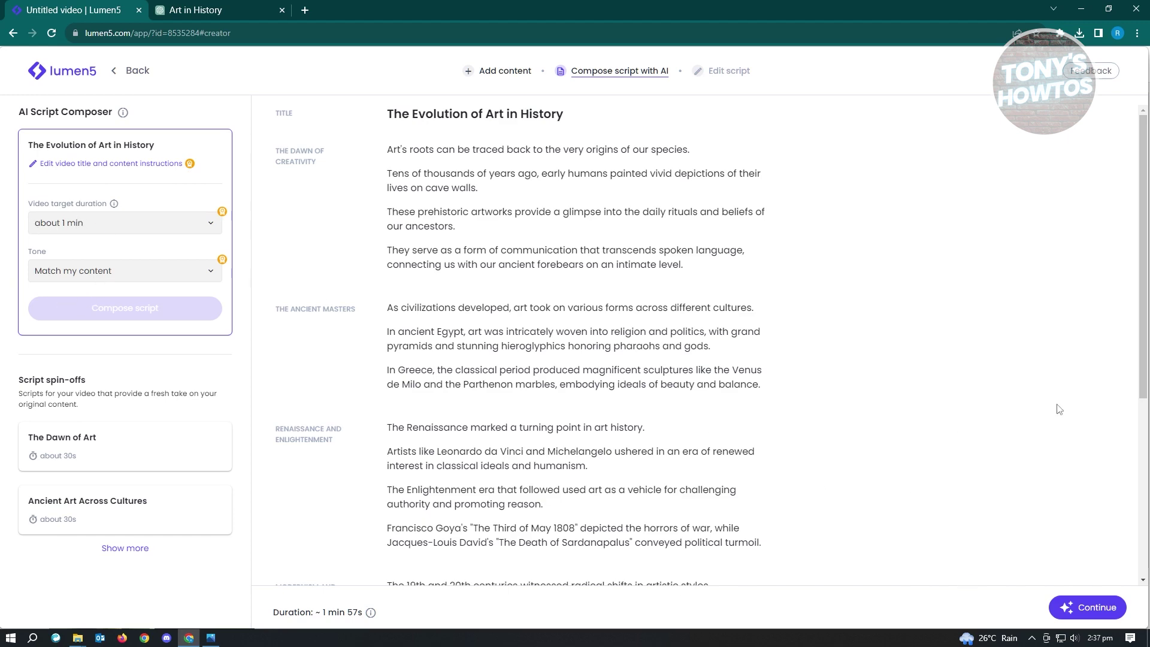
scroll(1067, 605, "down", 5)
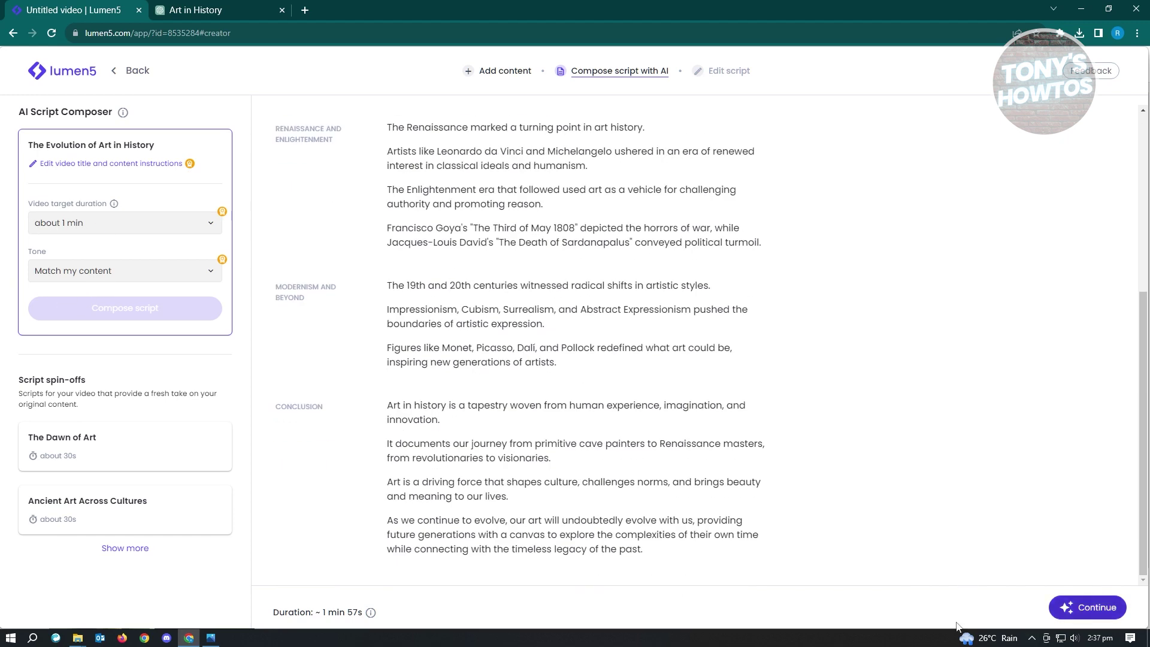
left_click(1087, 607)
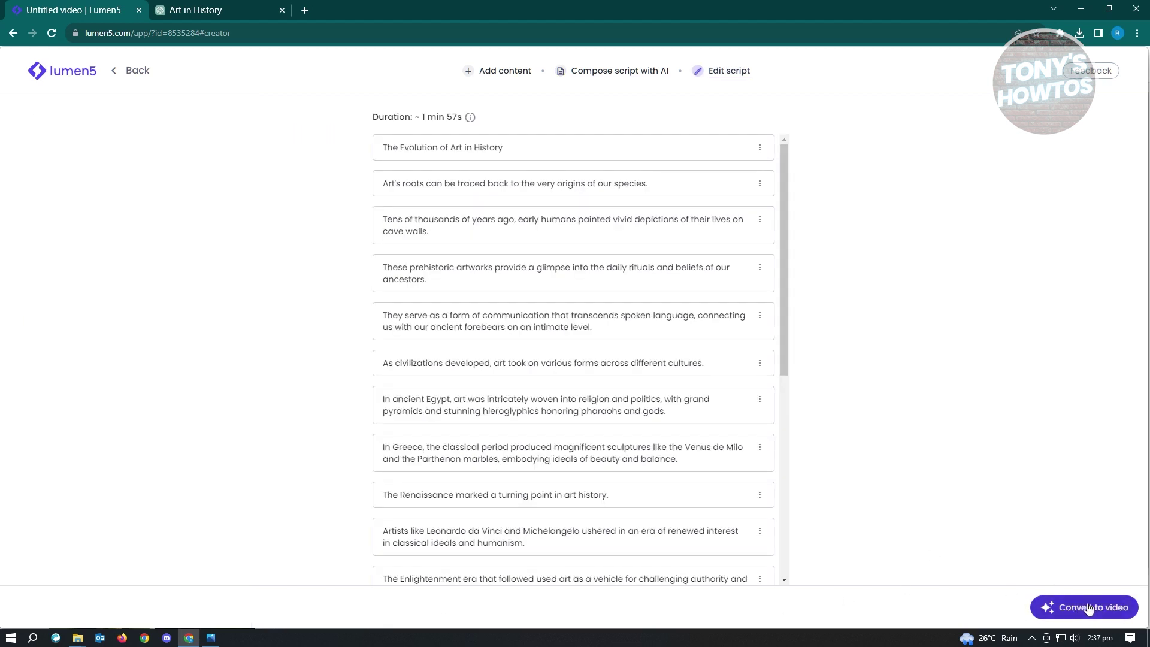
- Check the script blocks and the block options of the second line, and convert the script to video
left_click(515, 151)
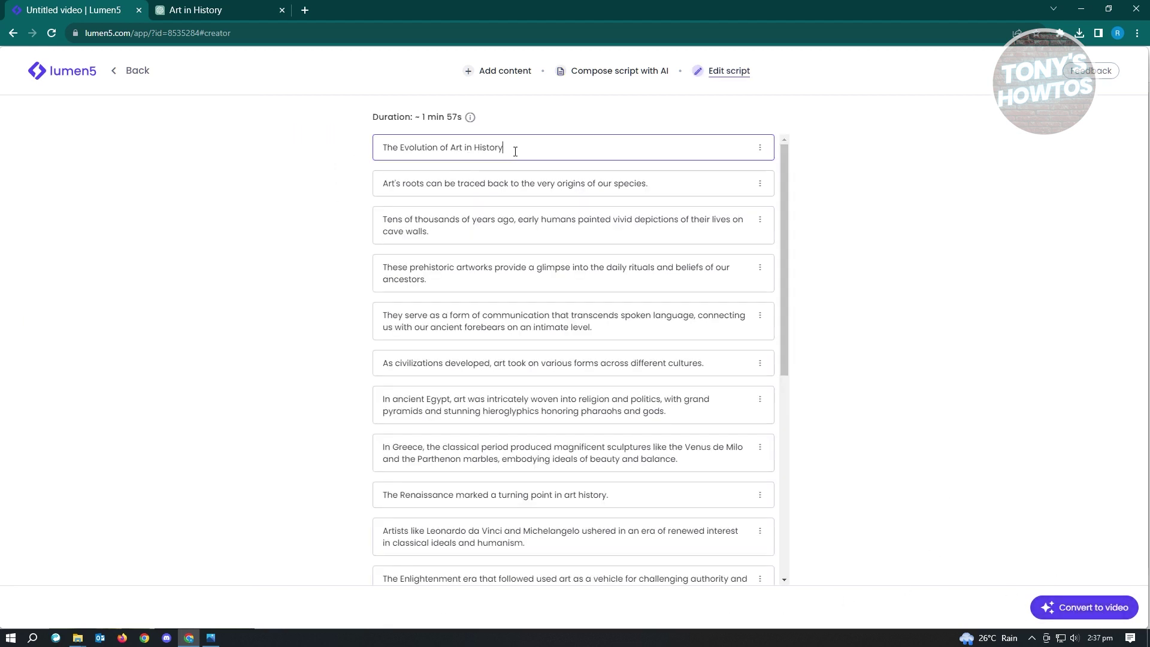
left_click(692, 183)
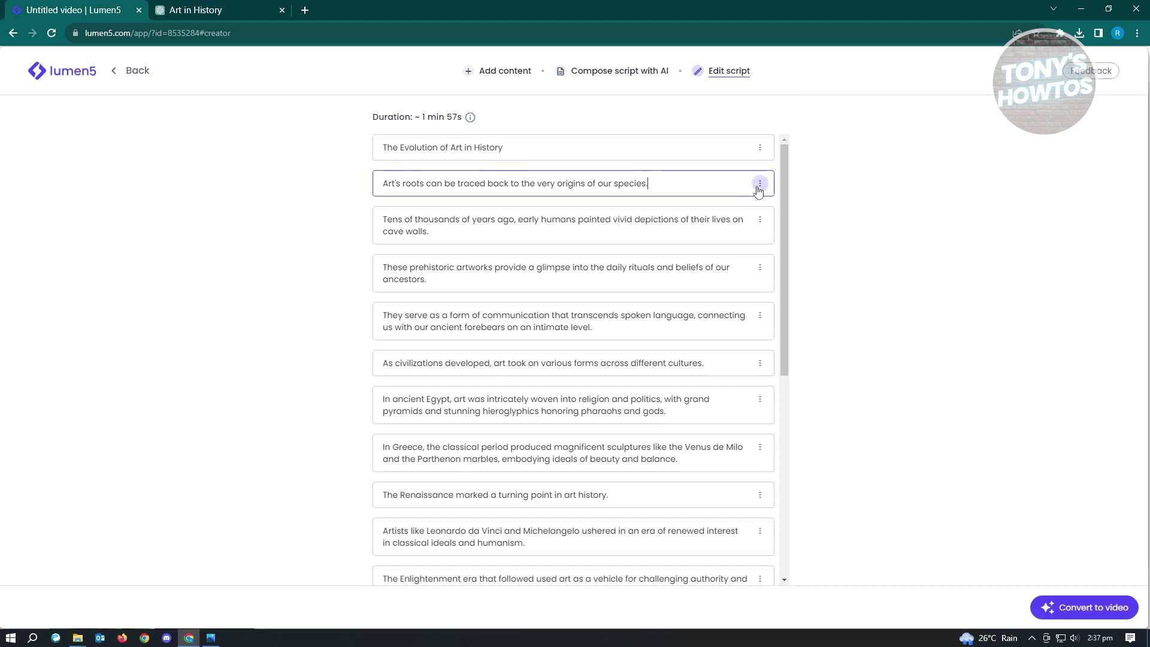
left_click(759, 184)
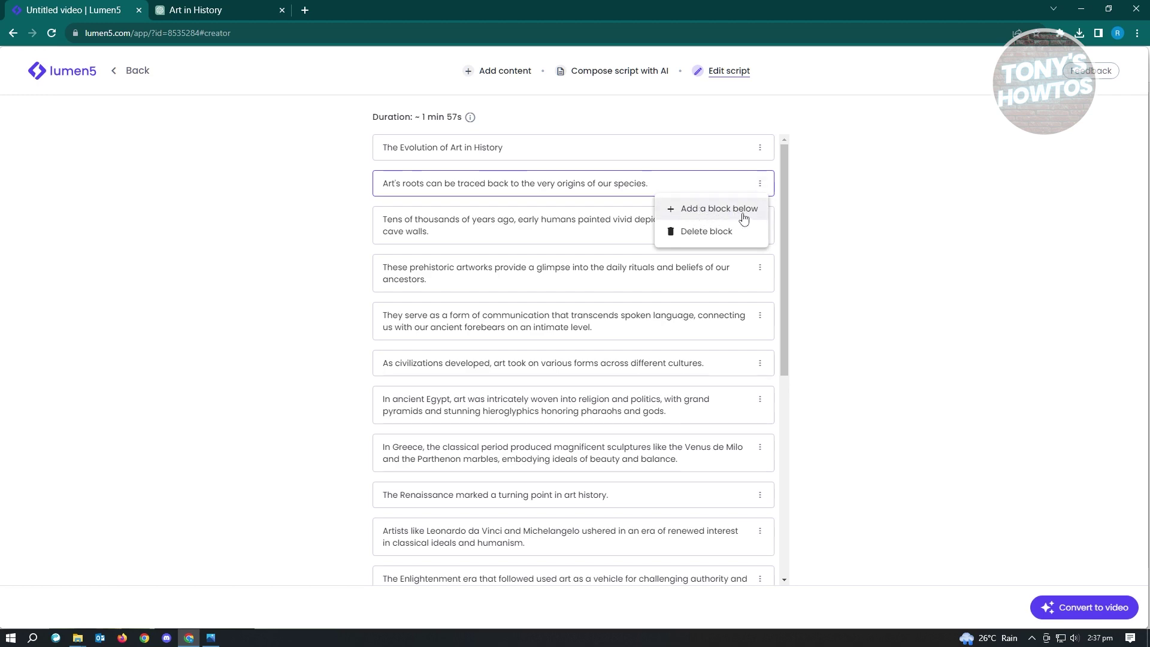
left_click(880, 203)
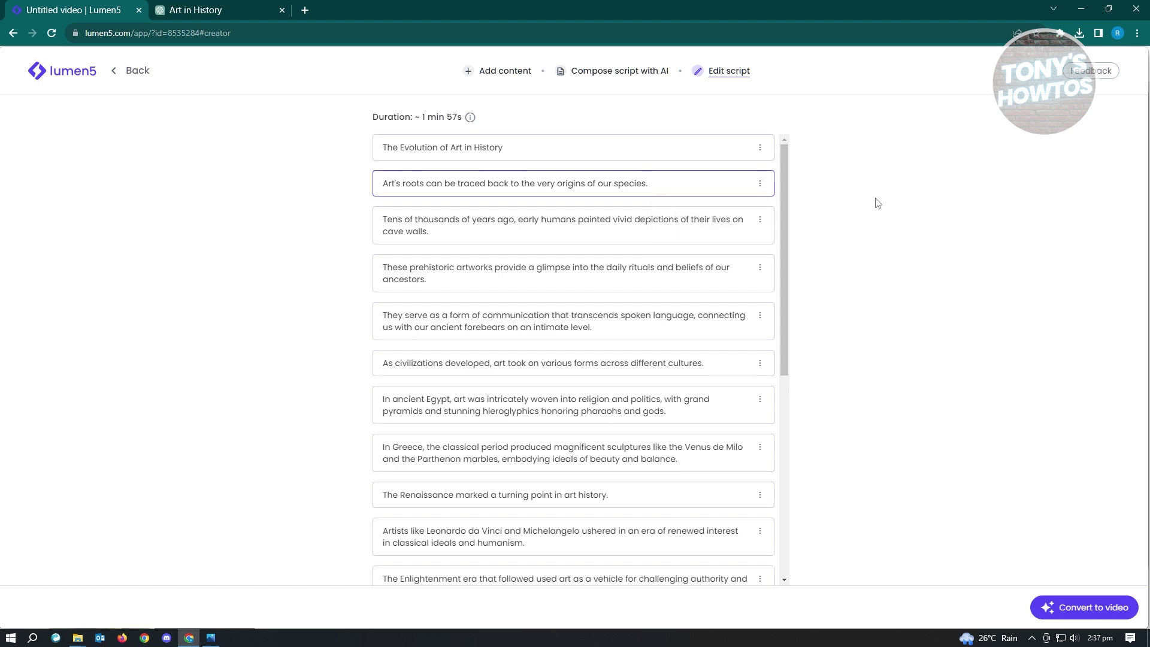
scroll(578, 329, "down", 6)
scroll(578, 329, "up", 7)
left_click(1094, 615)
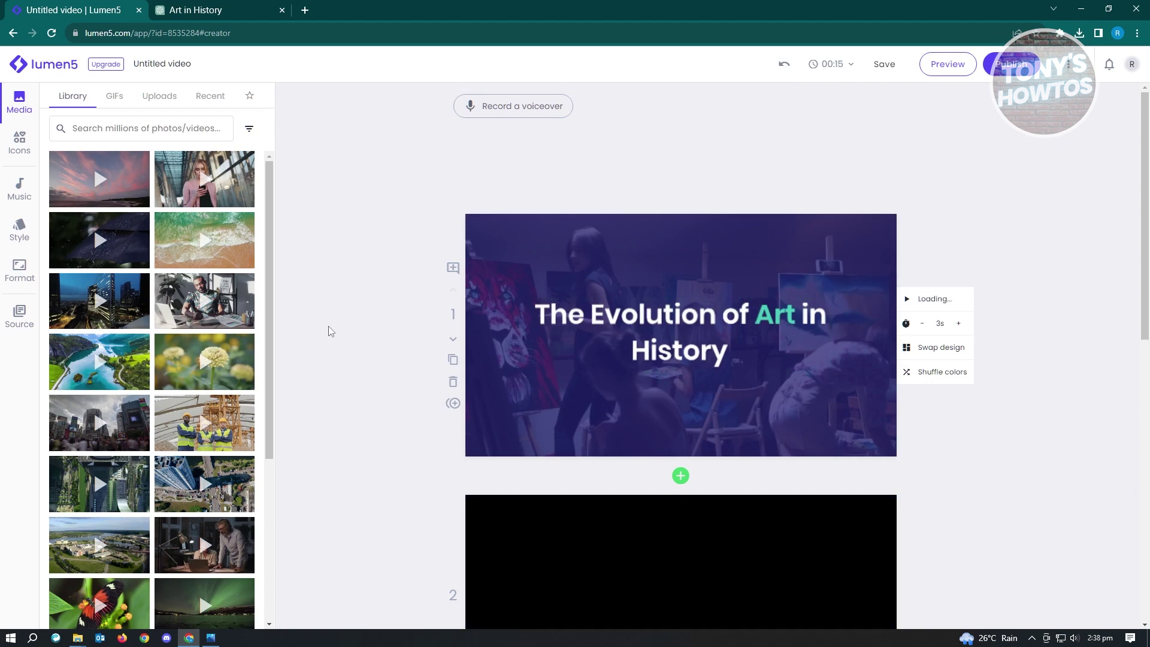
- Examine the generated opening scenes of the video and check the source article in the ChatGPT tab
scroll(329, 332, "down", 5)
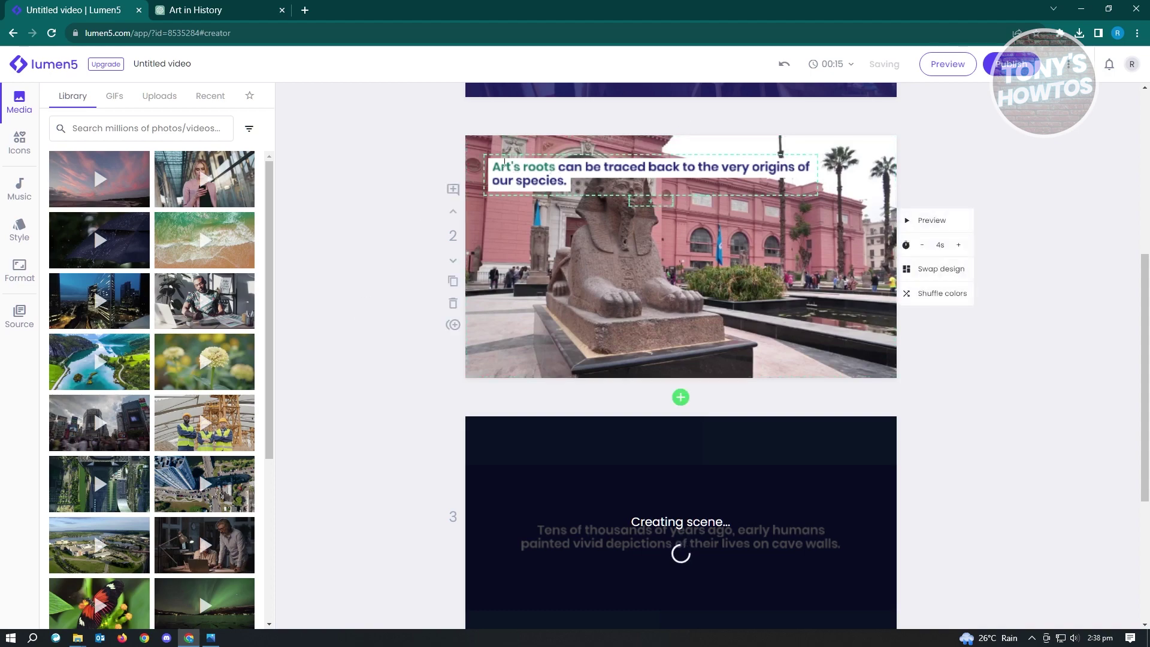
left_click(221, 8)
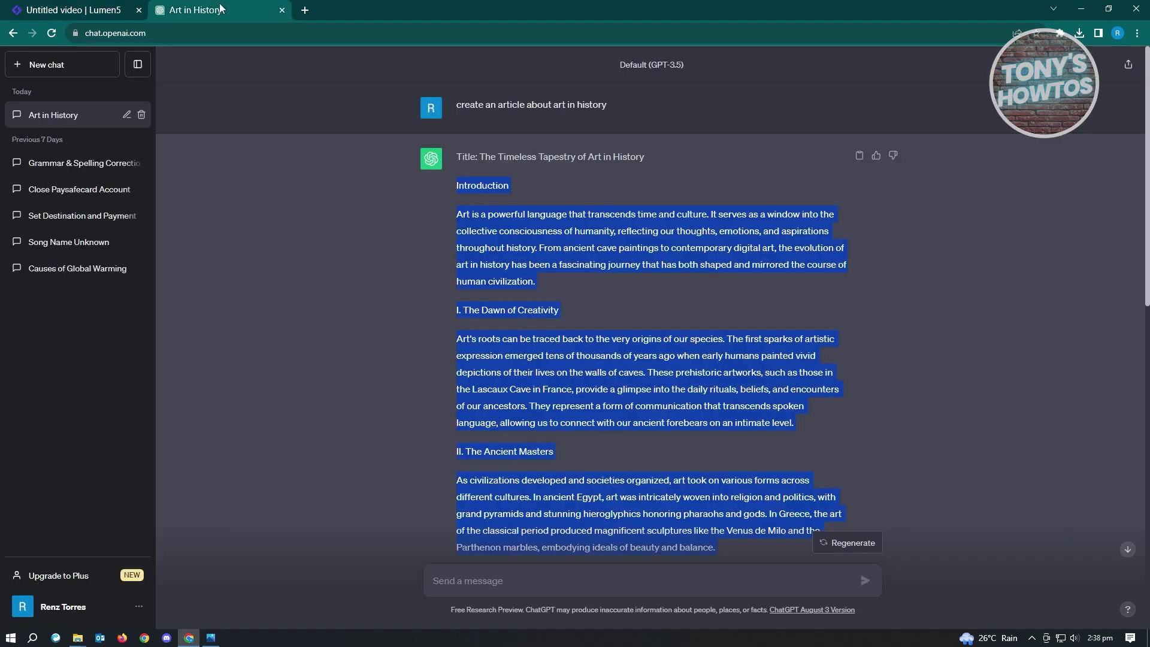
left_click(127, 7)
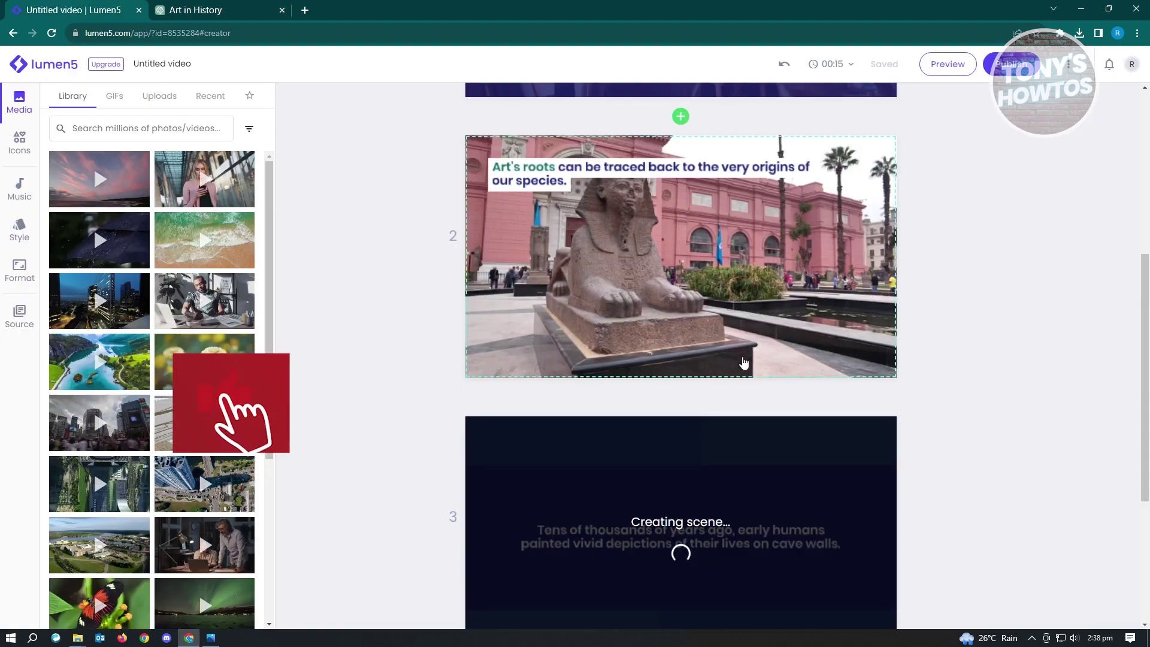
scroll(1039, 447, "up", 4)
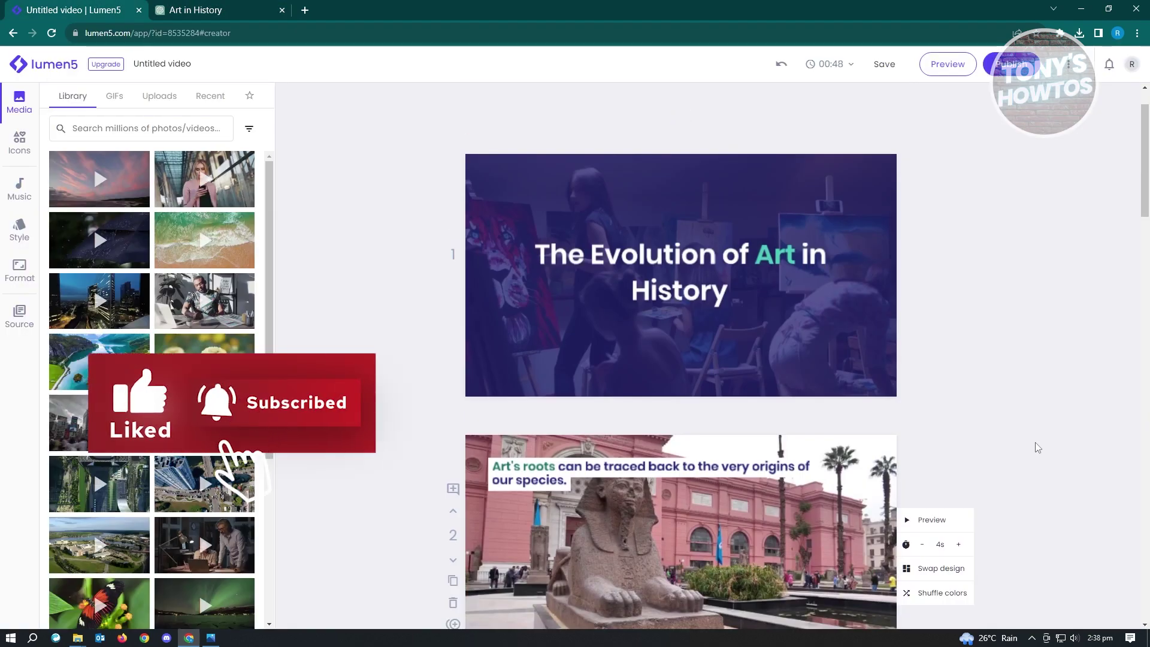
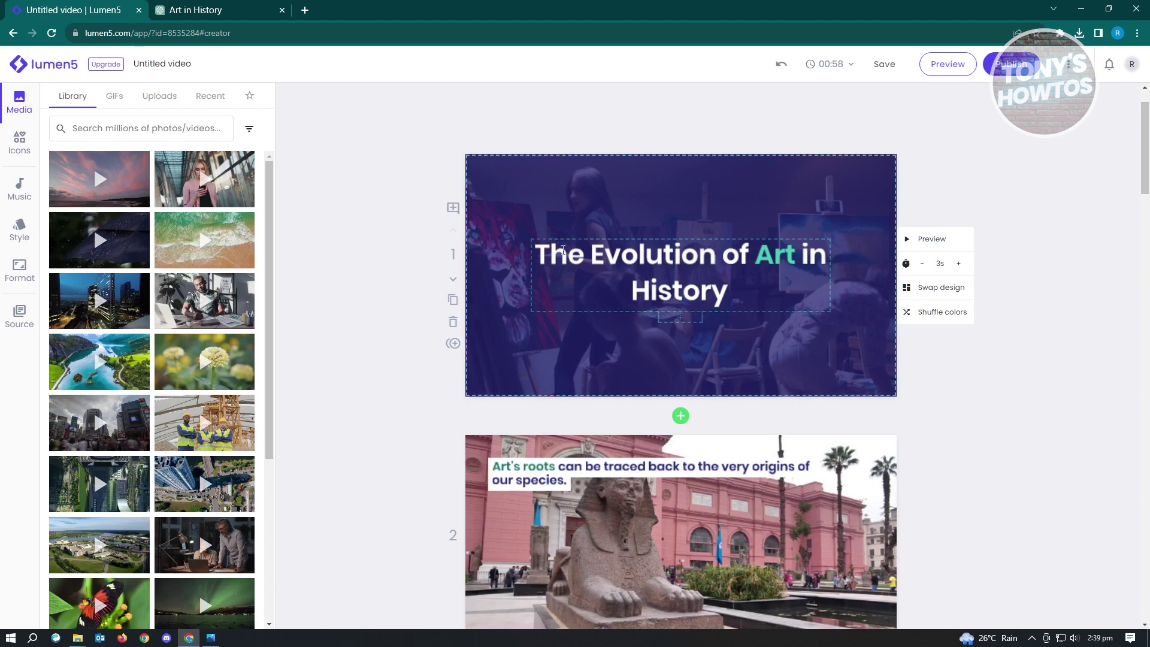
- Preview the title scene and stop the playback
left_click(924, 246)
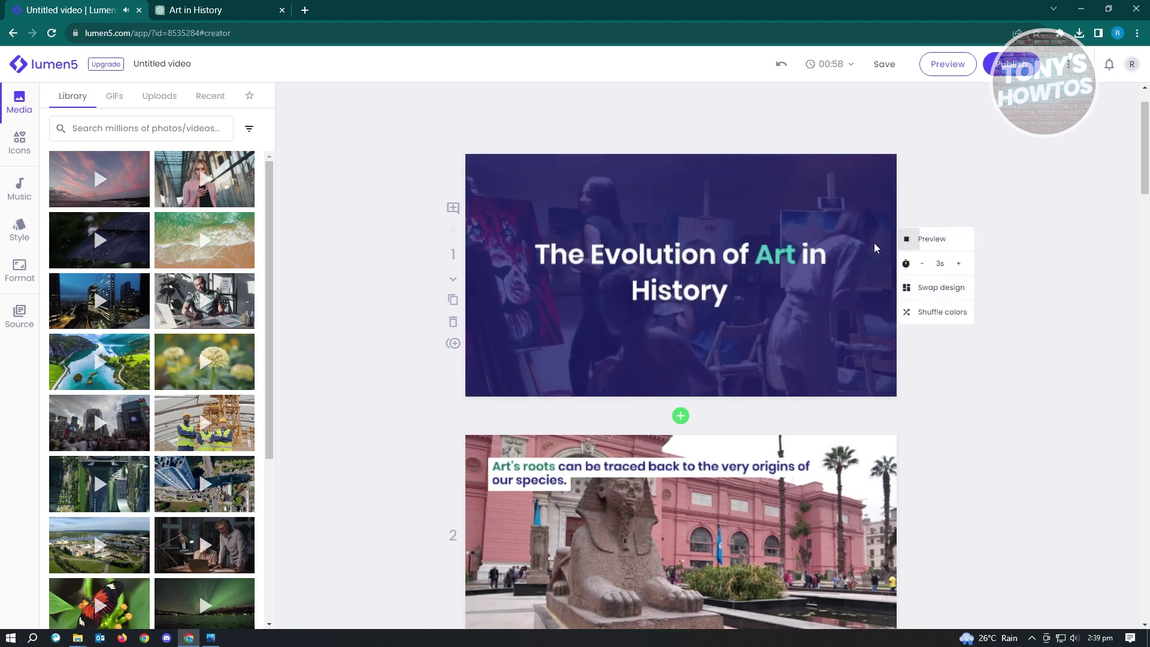
left_click(928, 239)
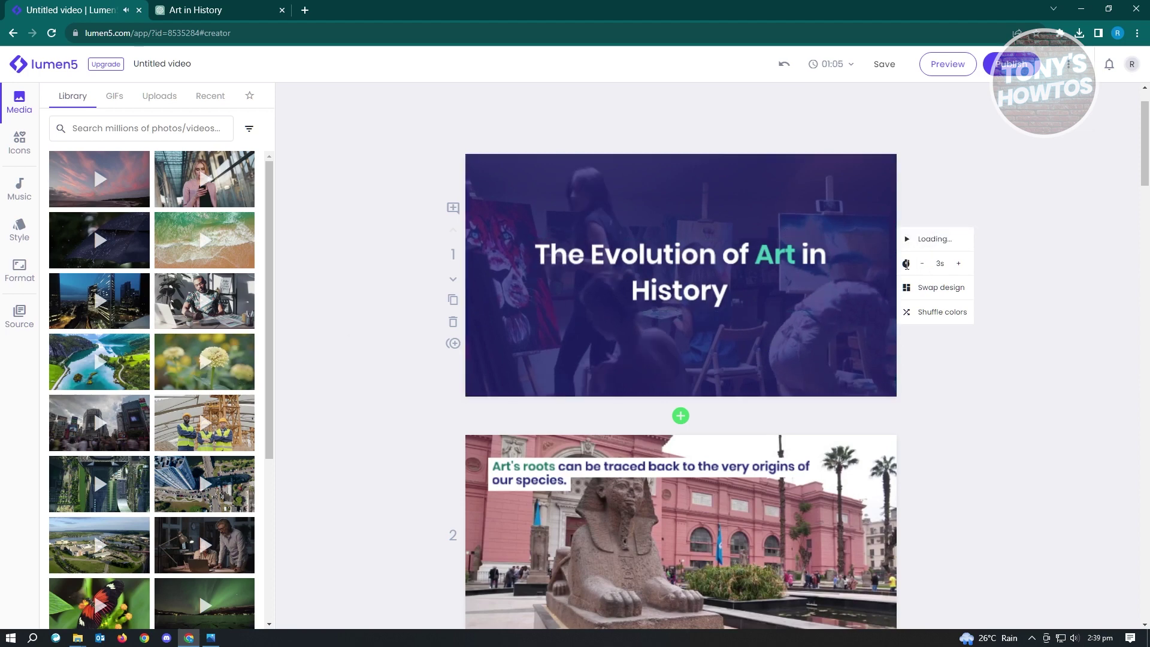
left_click(959, 264)
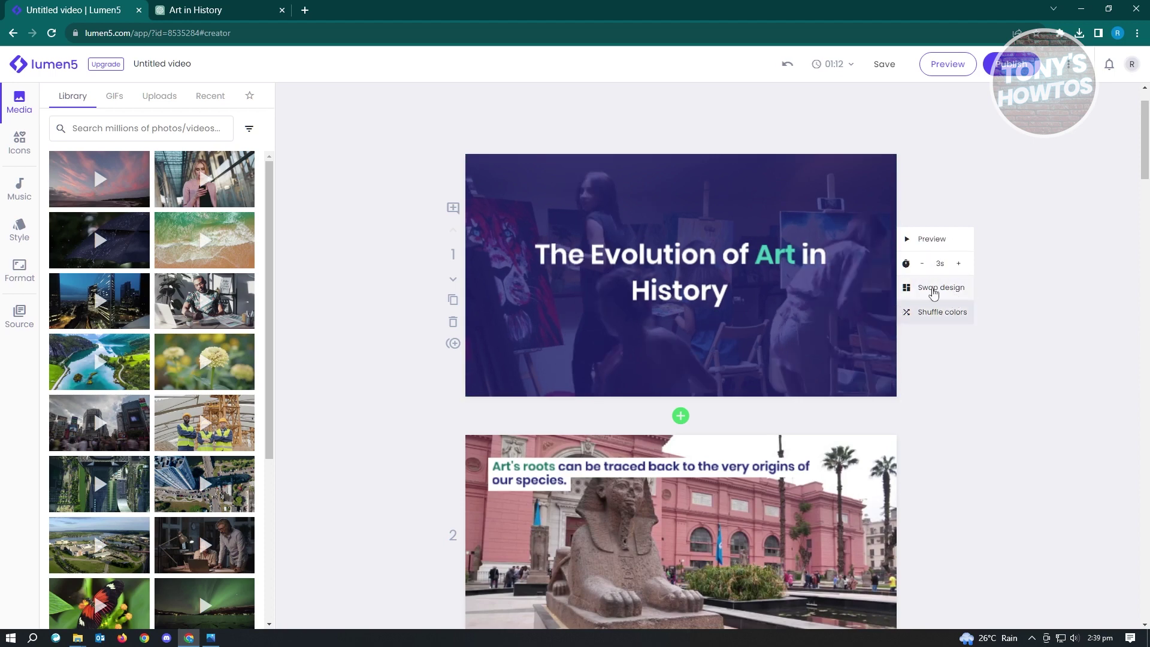
- Browse the alternative scene designs for the title scene and close the selection without swapping
left_click(960, 300)
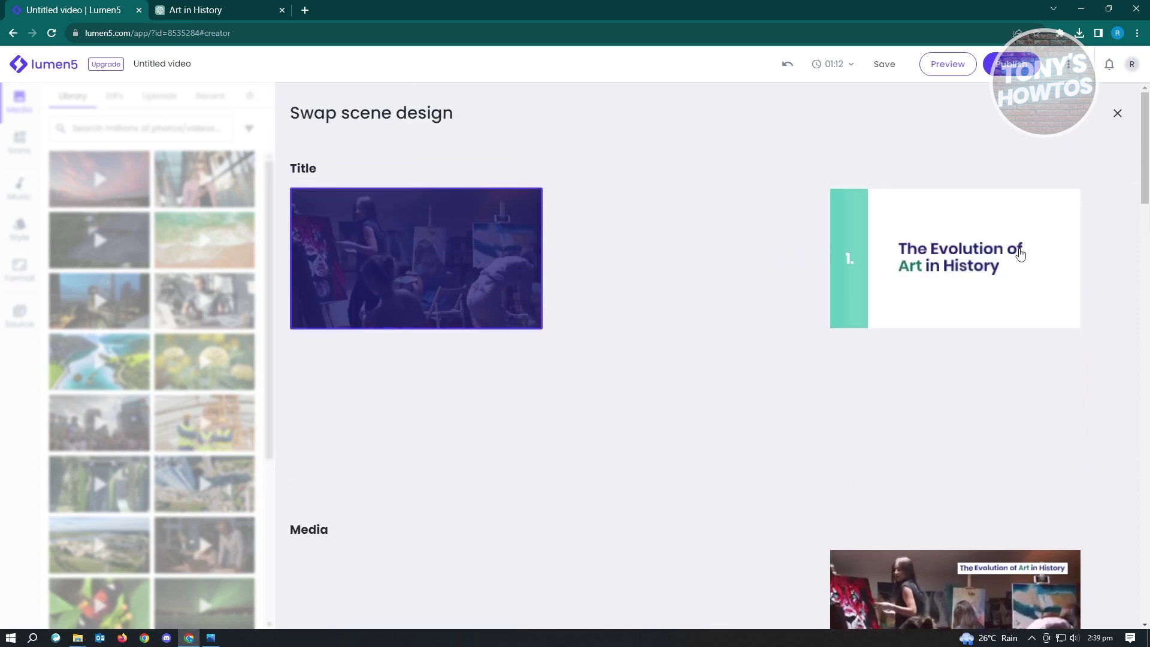
scroll(687, 383, "down", 5)
scroll(688, 384, "down", 10)
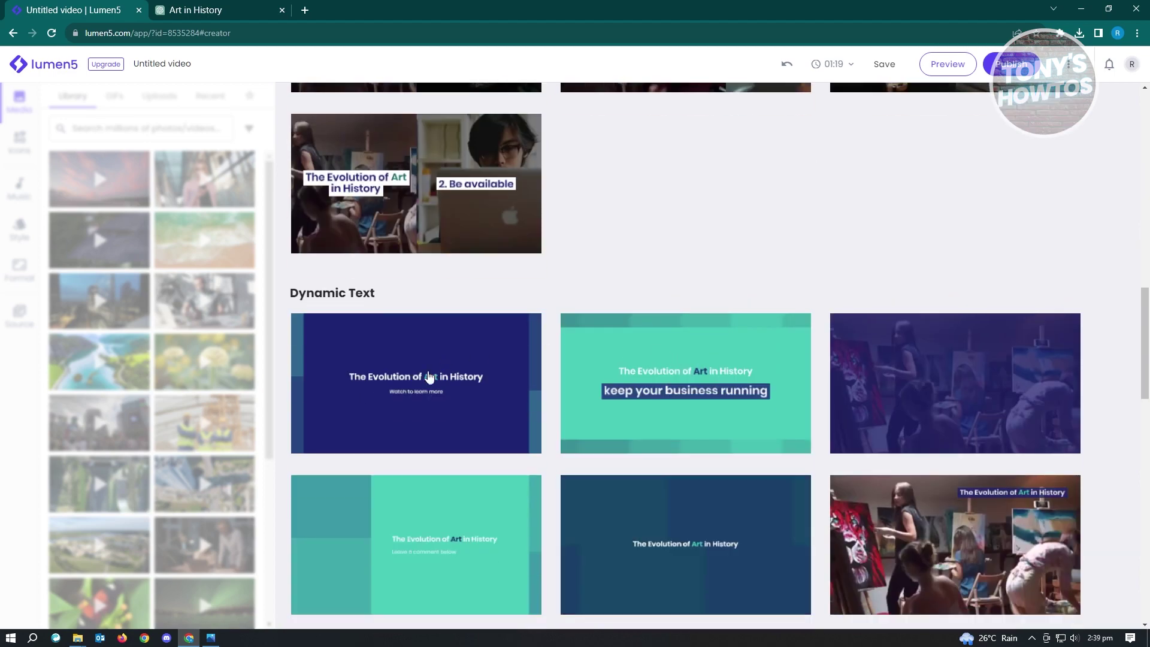
scroll(648, 481, "down", 6)
scroll(723, 505, "up", 2)
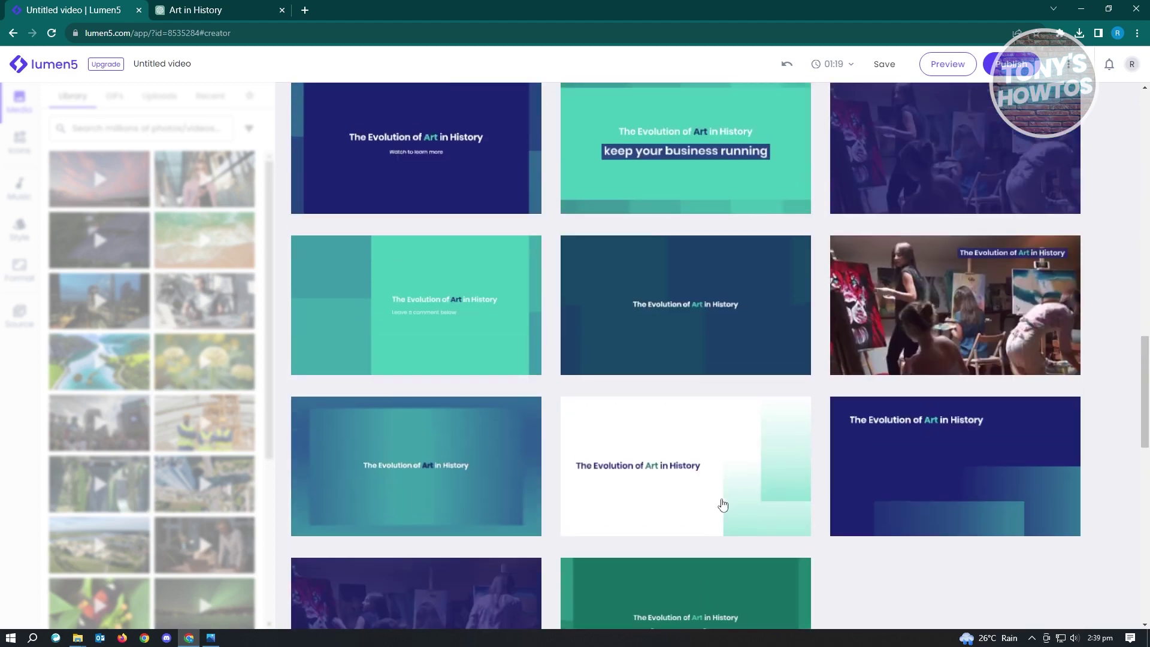
scroll(723, 505, "up", 15)
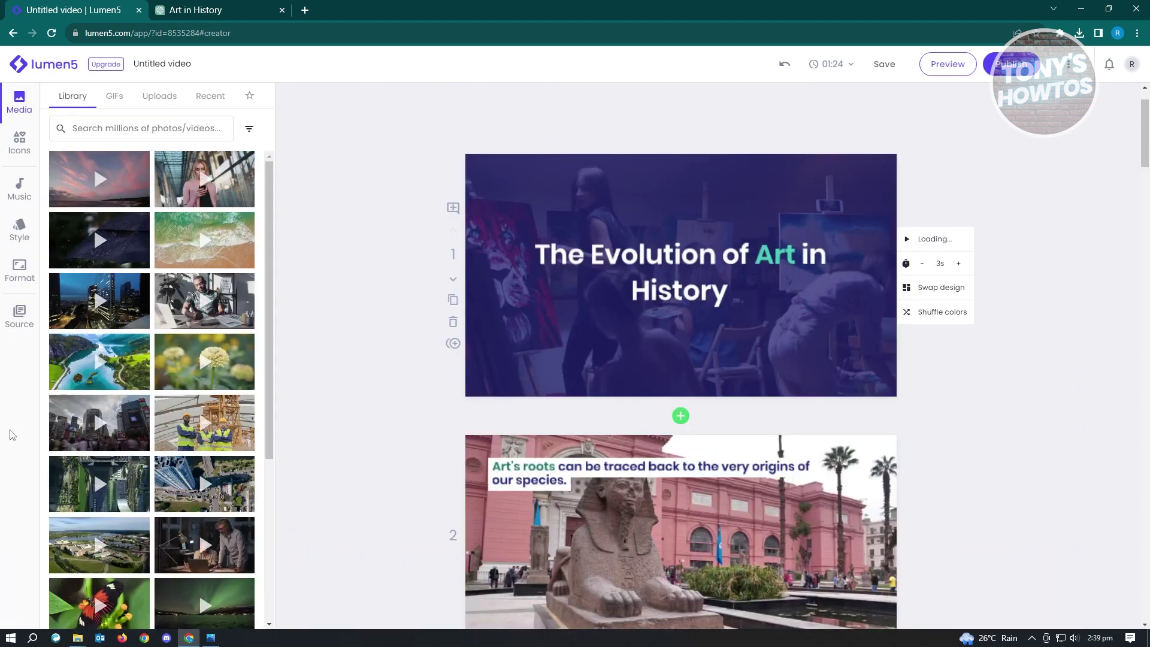
left_click(24, 435)
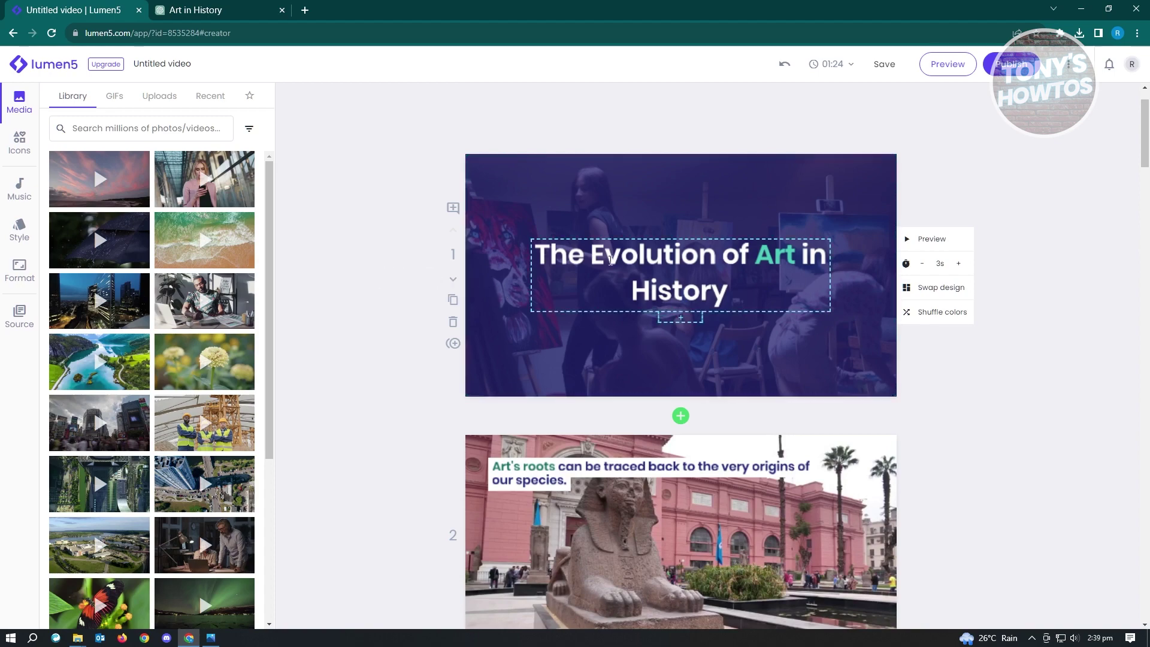
- Move the title scene below the sphinx scene and move it back to first place
scroll(565, 236, "down", 2)
left_click(453, 159)
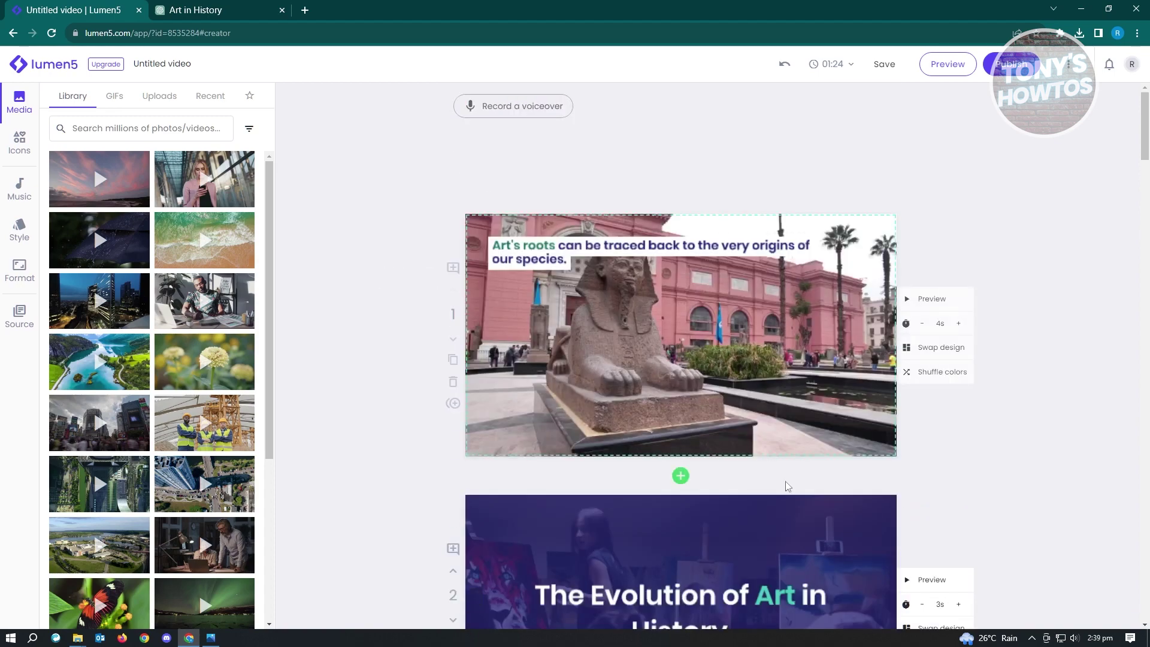
scroll(608, 505, "down", 2)
left_click(453, 452)
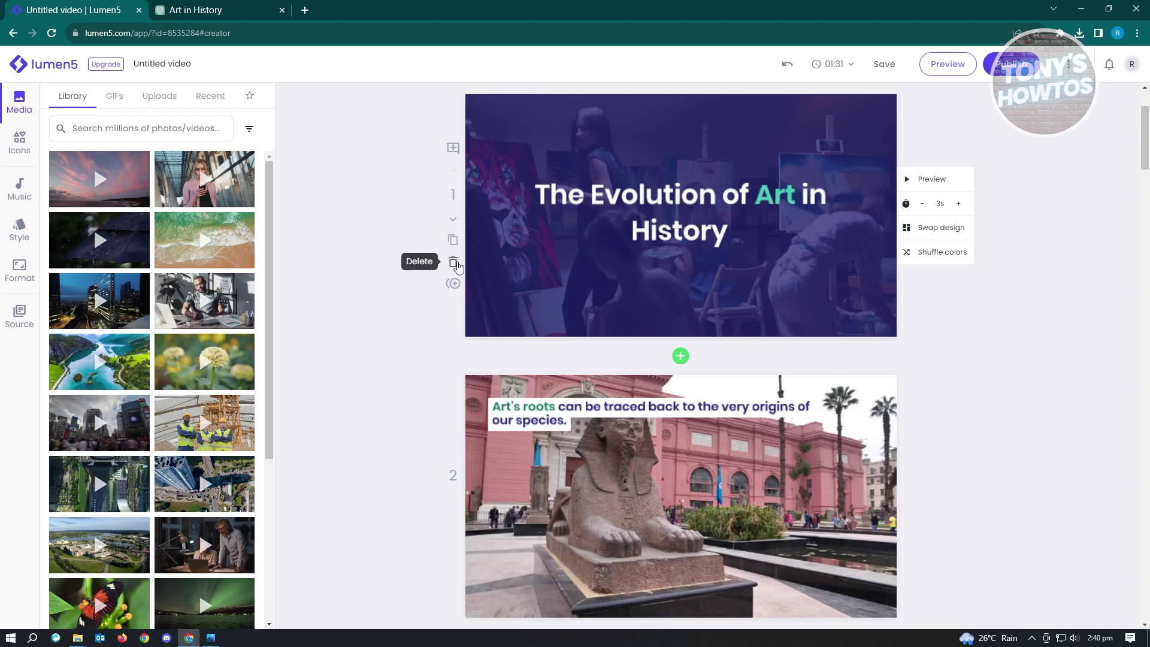
- Open a comment box on the title scene and dismiss it without posting
left_click(454, 284)
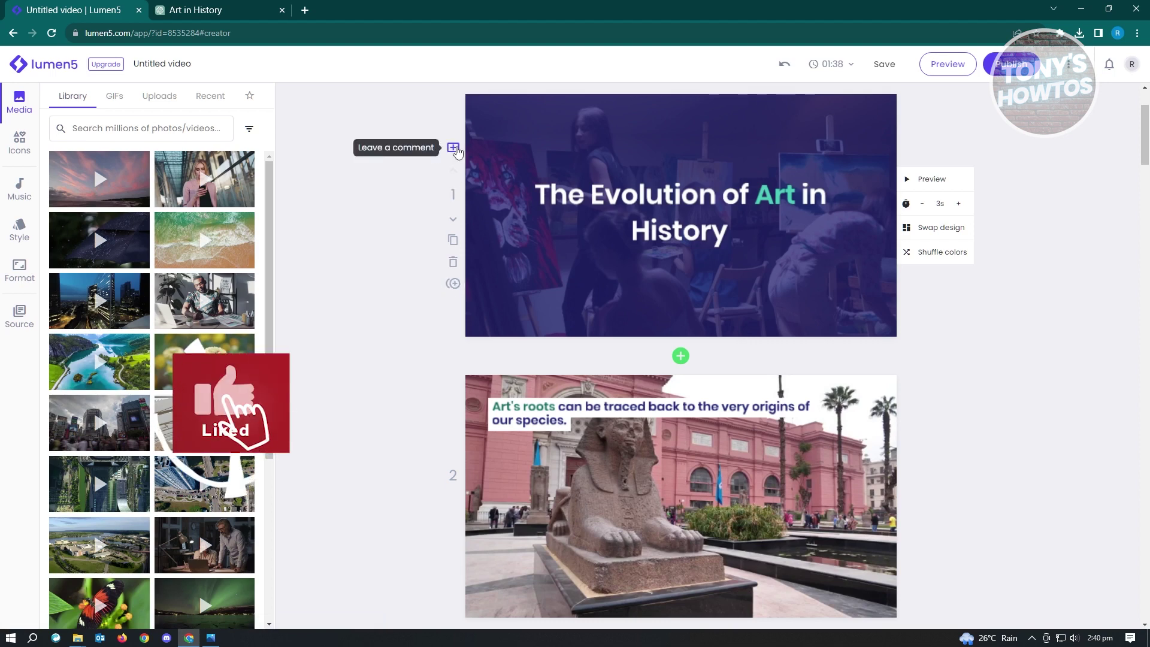
left_click(455, 149)
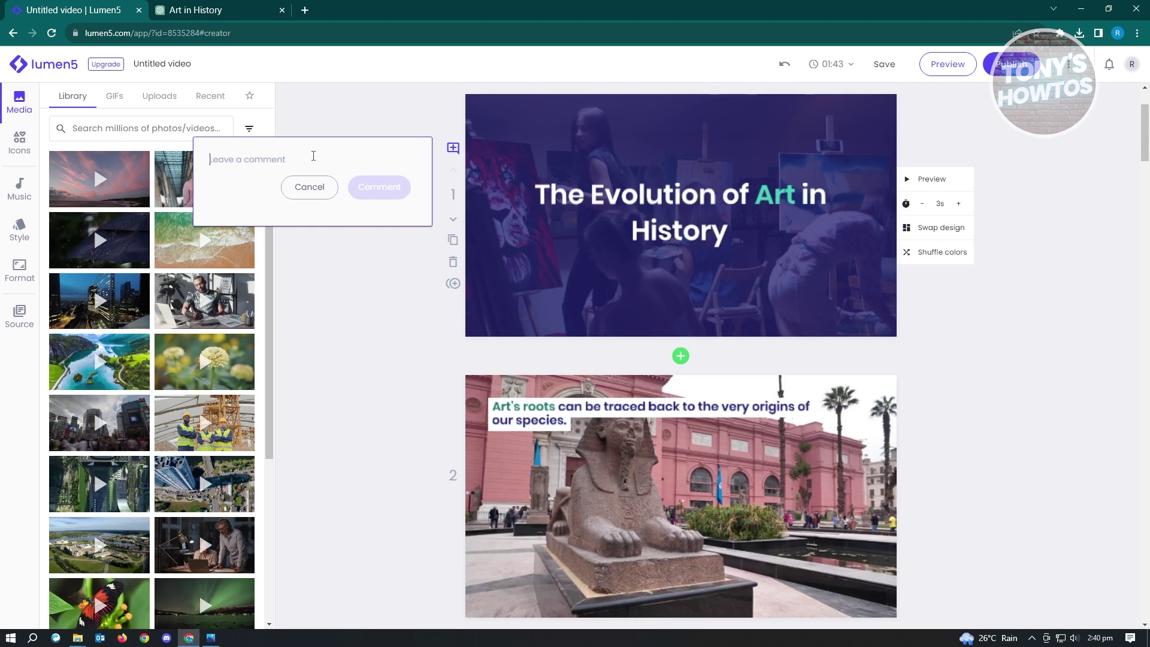
left_click(1071, 381)
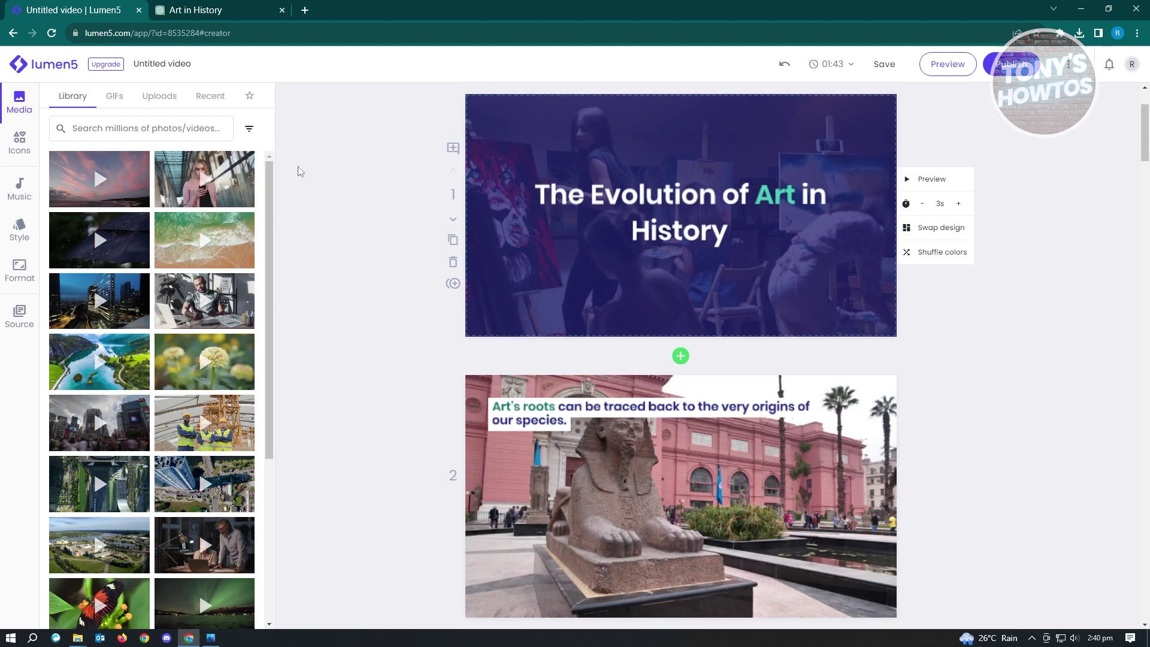
- Browse the icon library and the recently used icons, dismissing the feedback request
left_click(21, 143)
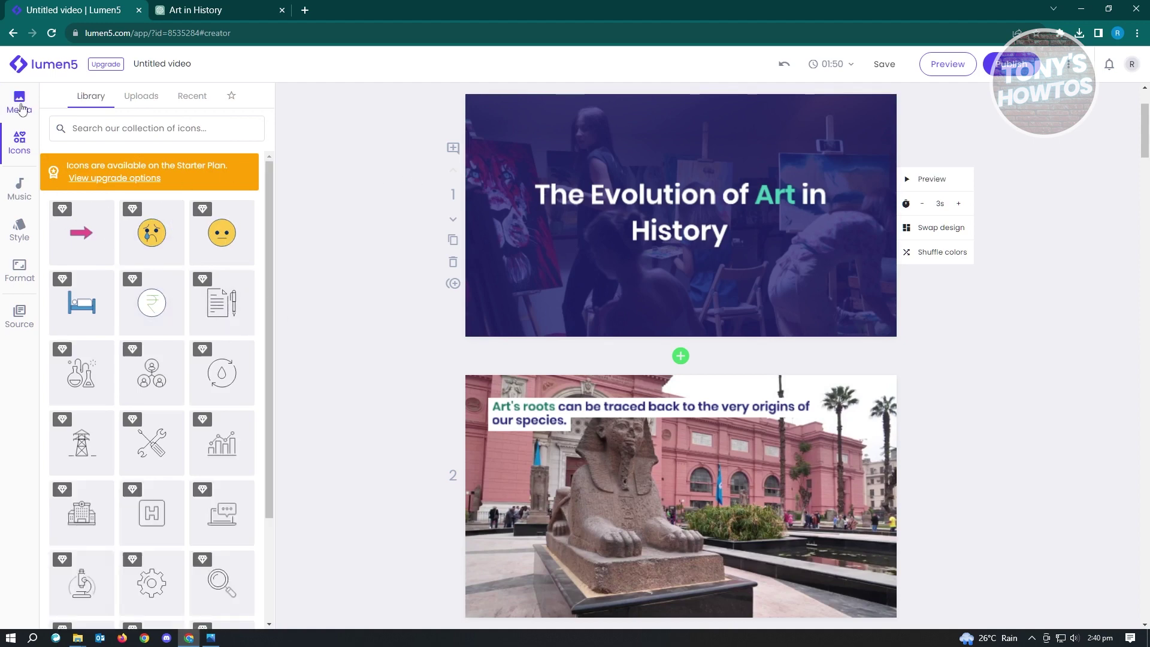
scroll(264, 454, "down", 2)
scroll(226, 455, "up", 2)
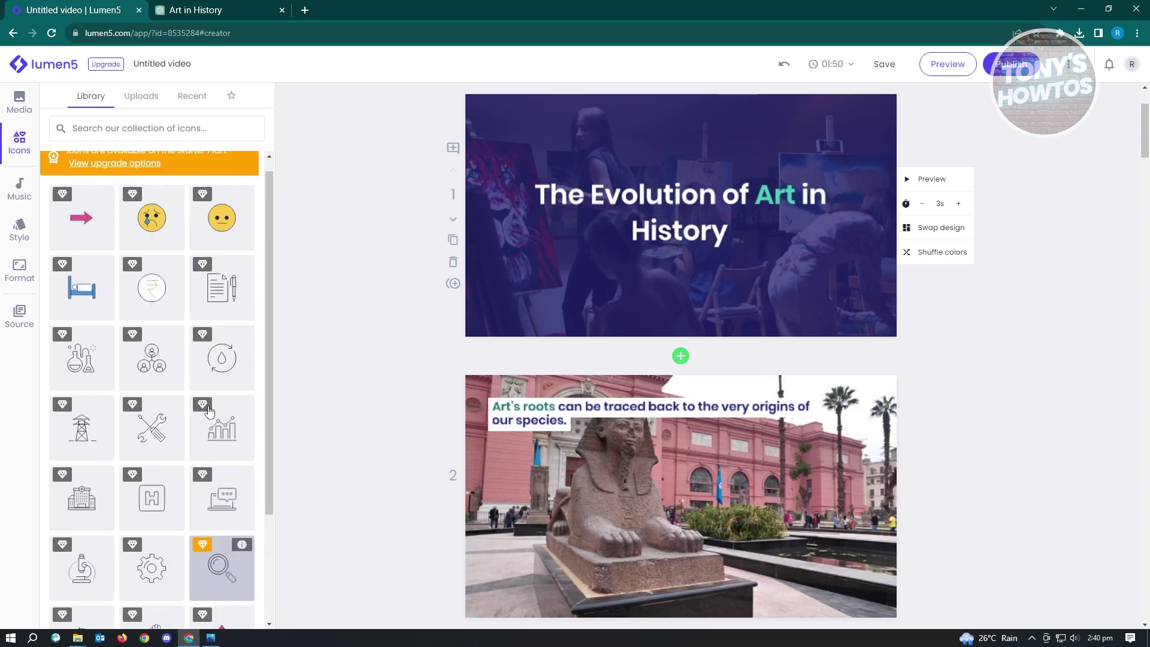
left_click(193, 100)
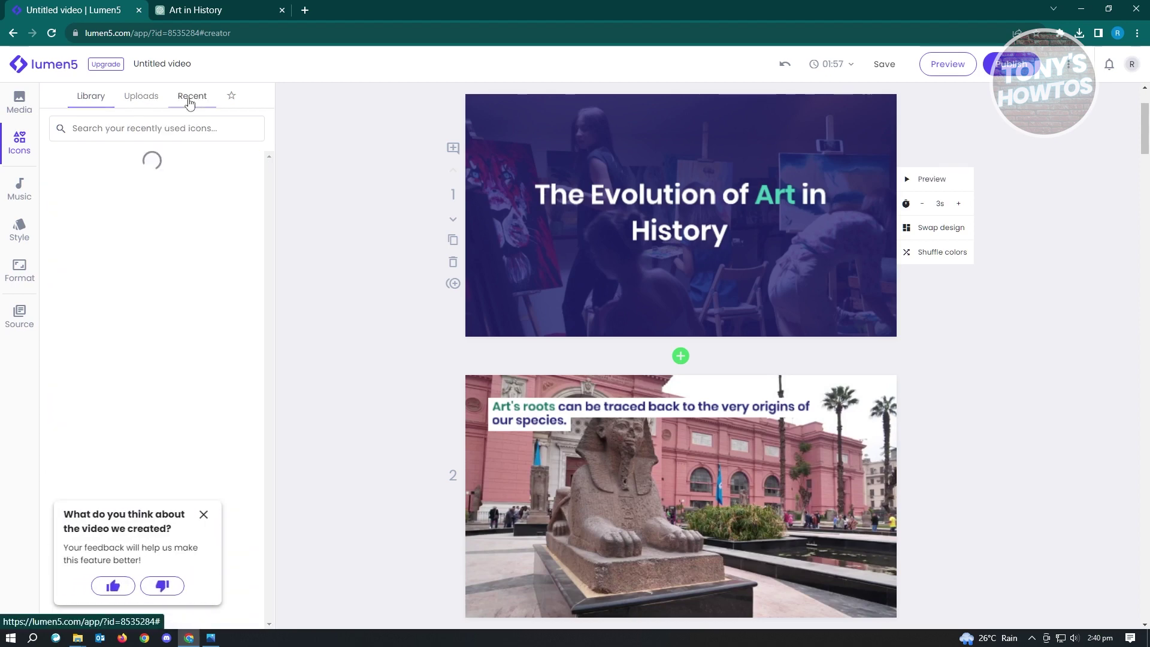
left_click(95, 100)
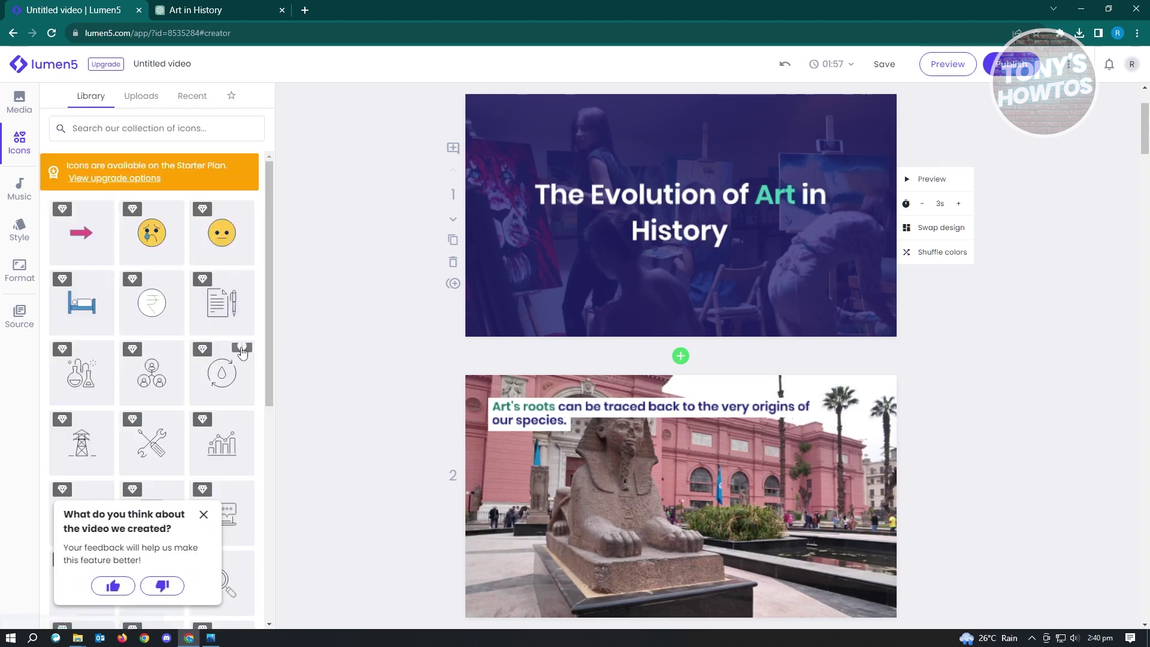
scroll(243, 352, "down", 10)
left_click(202, 516)
scroll(101, 503, "down", 5)
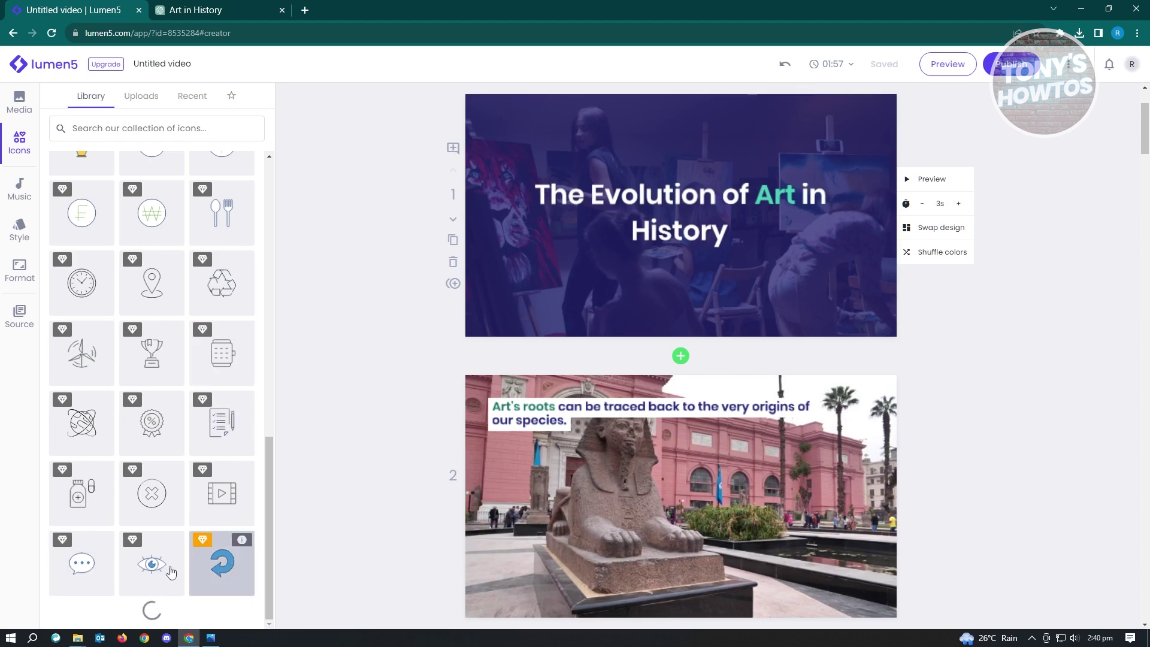
- Replace the title scene's background with the library video of the woman in a pink blazer using a phone
left_click(20, 105)
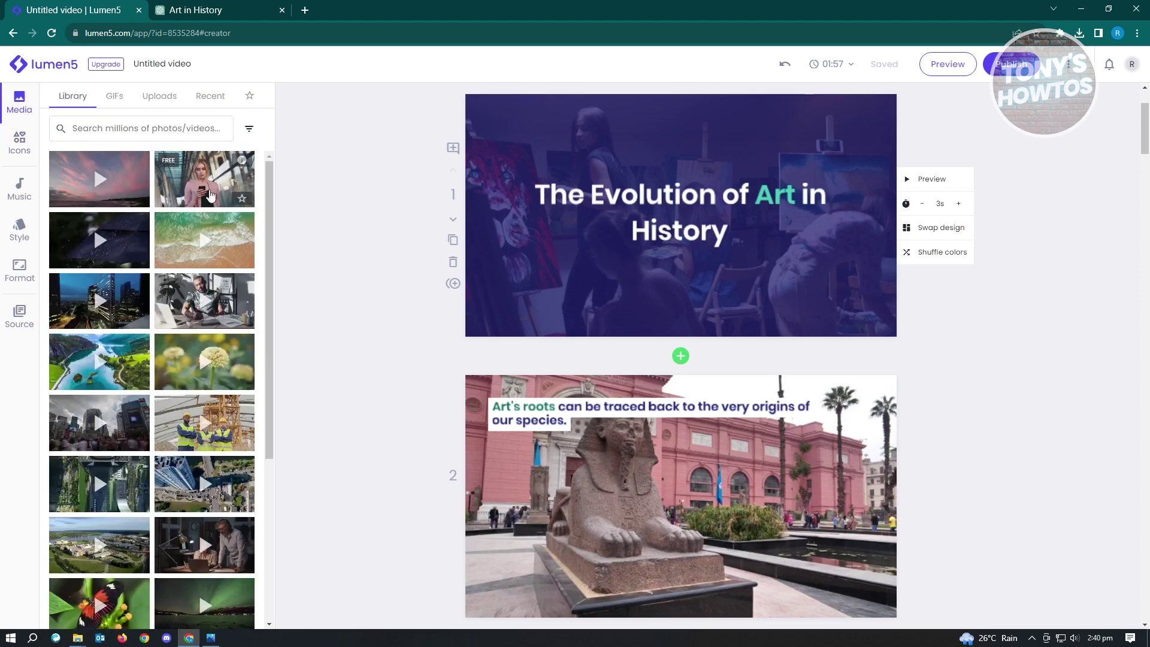
left_click_drag(192, 180, 623, 261)
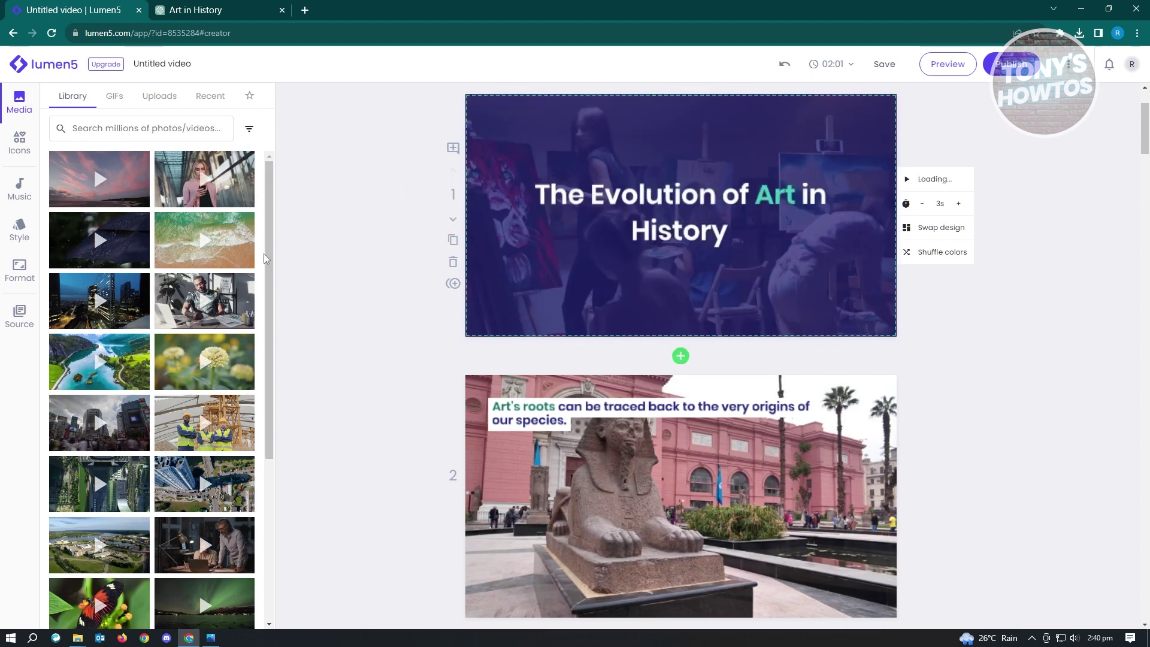
scroll(639, 239, "up", 2)
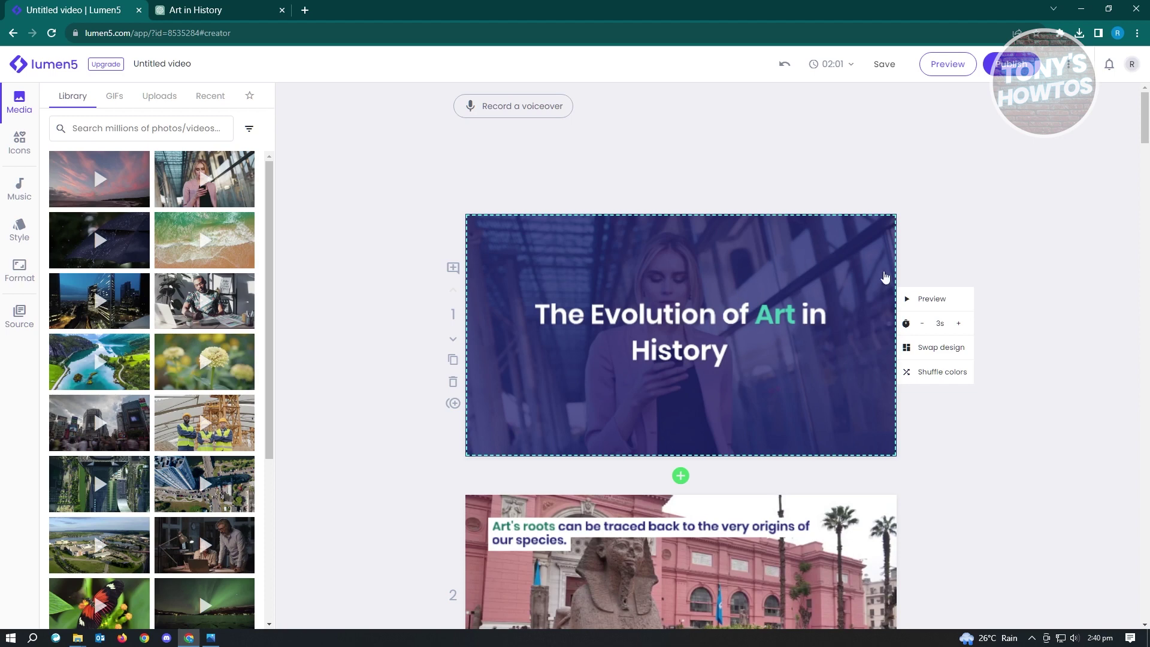
- Apply the Imperial color palette to the video
left_click(22, 232)
scroll(143, 231, "down", 4)
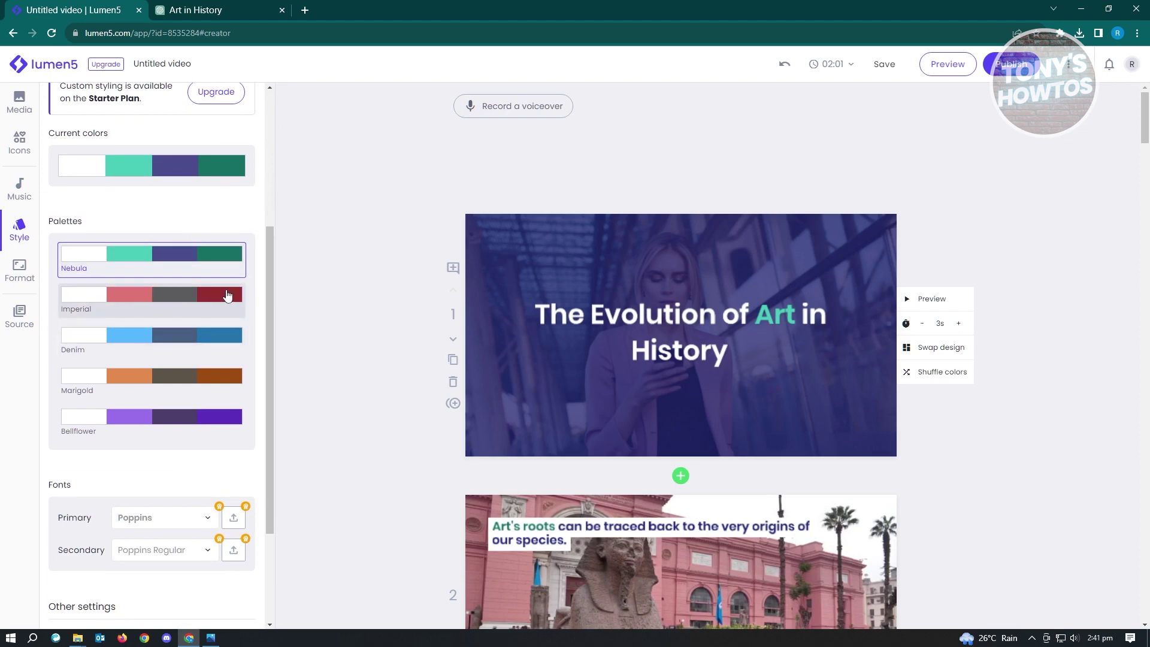
left_click(173, 311)
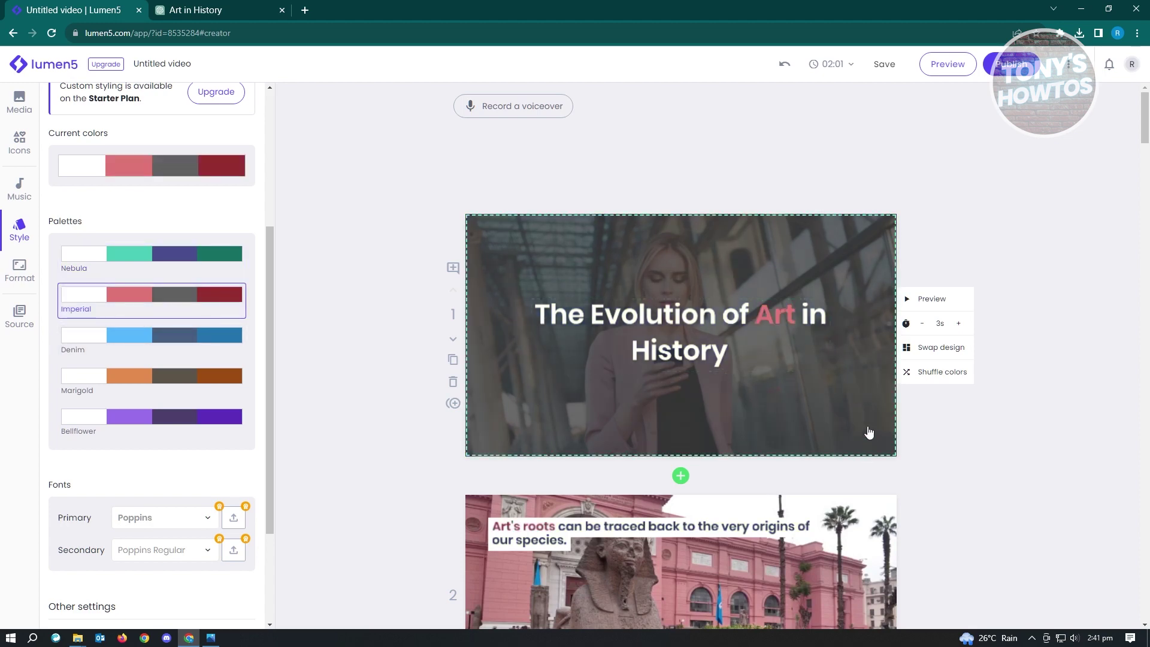
- Check the video format options and the source content, and cancel a restart of the AI Script Composer
left_click(22, 275)
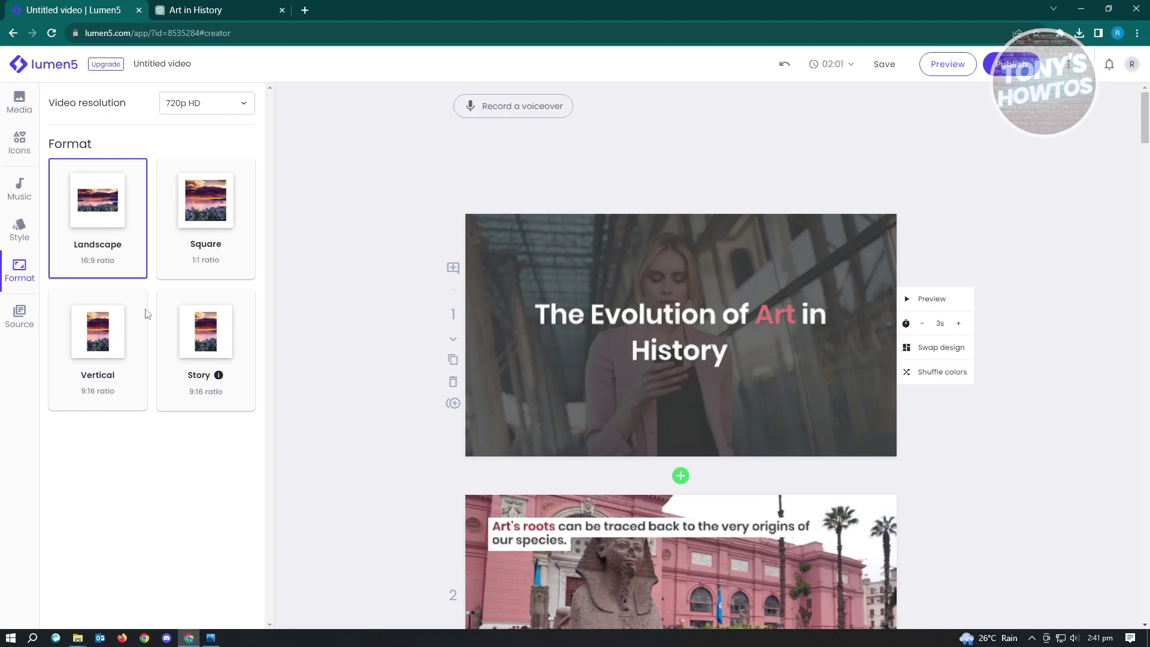
left_click(20, 314)
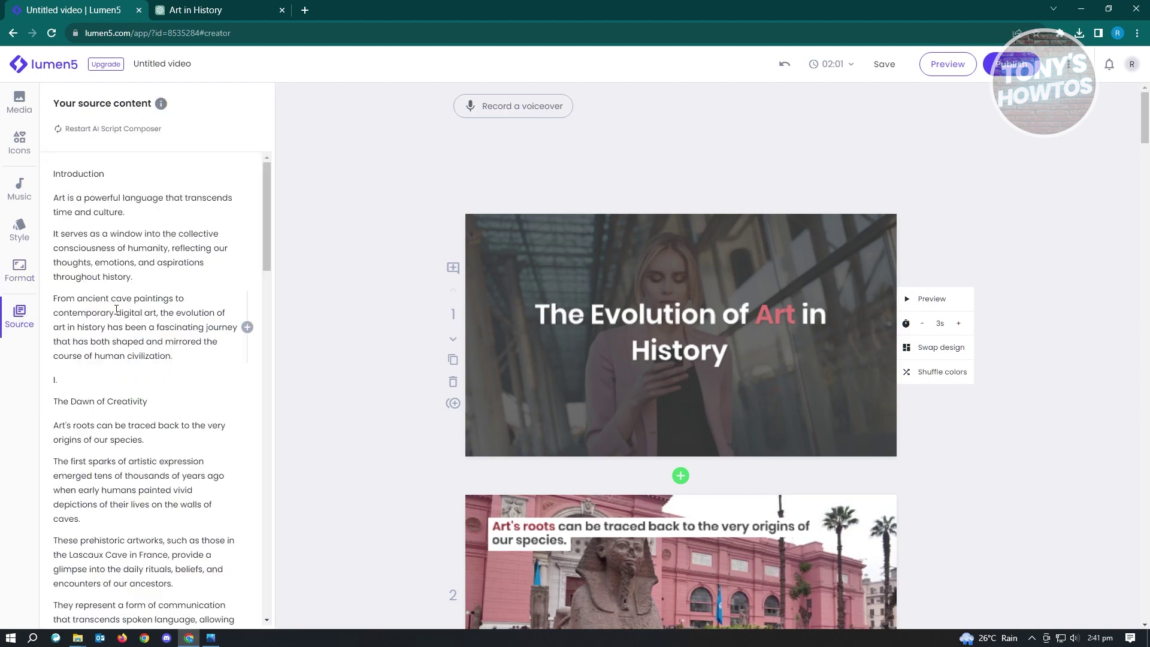
scroll(150, 312, "down", 15)
scroll(179, 316, "down", 10)
scroll(173, 342, "up", 20)
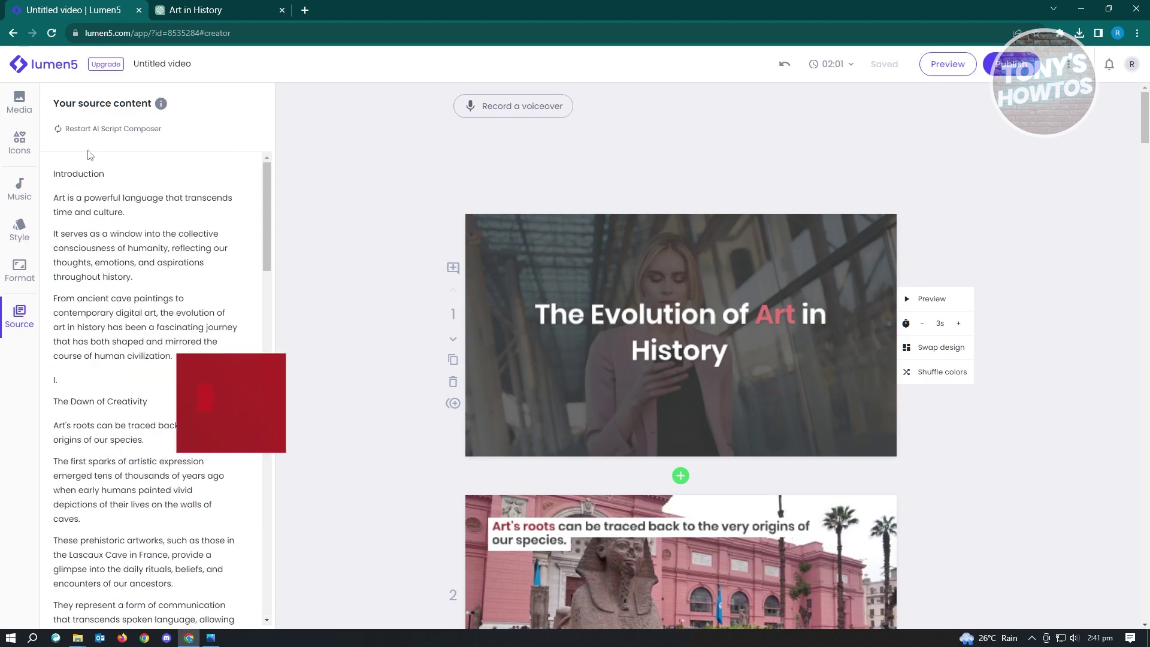
left_click(140, 130)
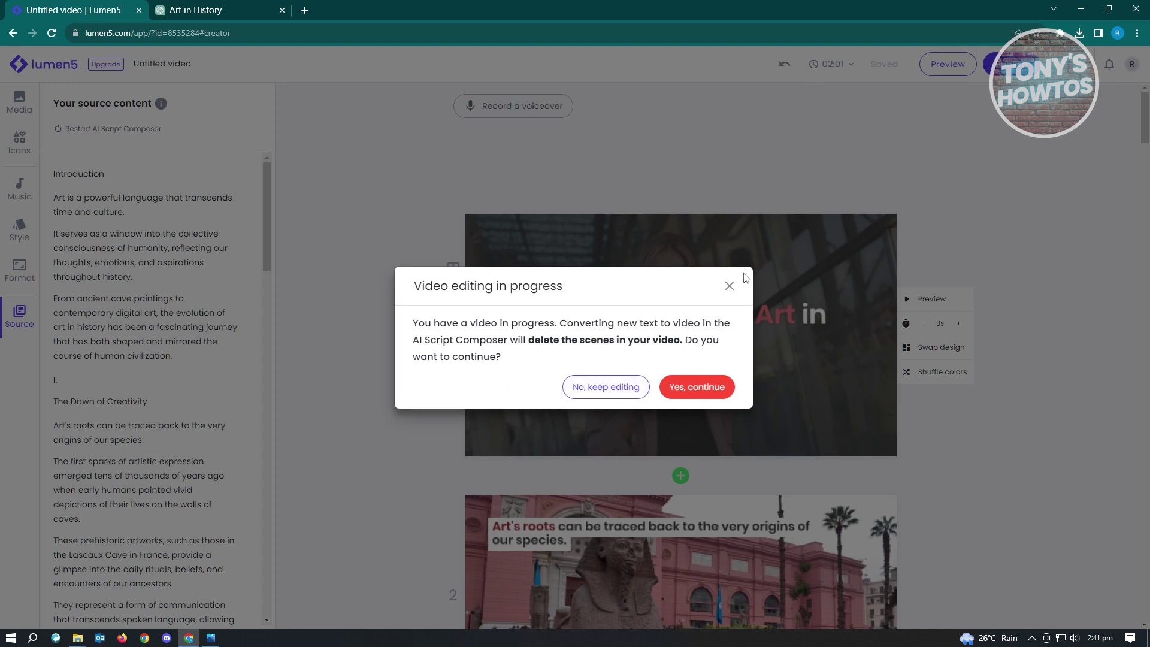
left_click(729, 287)
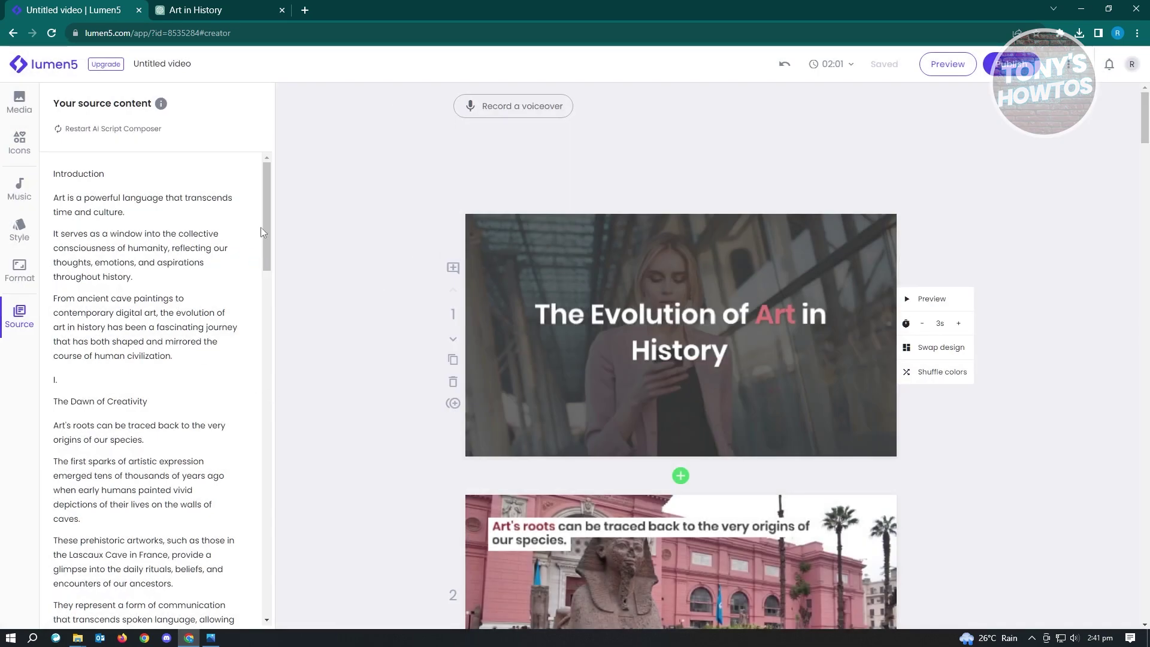
- Open the voiceover recorder, dismiss the microphone request and close the recorder without recording
left_click(556, 115)
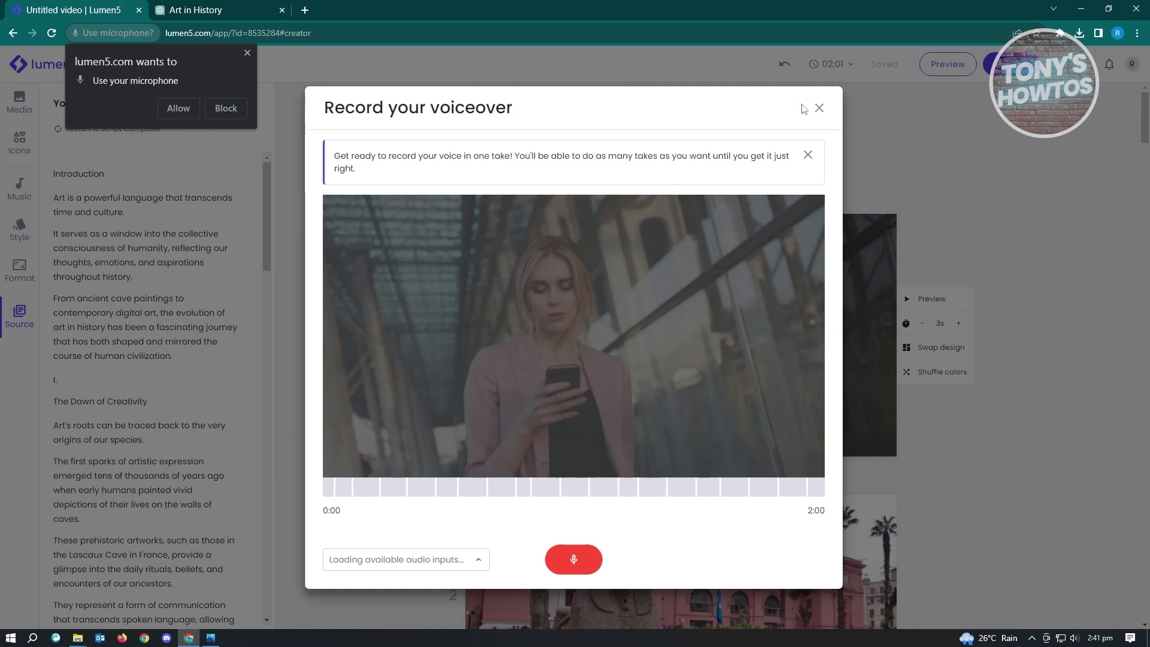
left_click(247, 55)
scroll(467, 248, "down", 5)
scroll(320, 318, "up", 5)
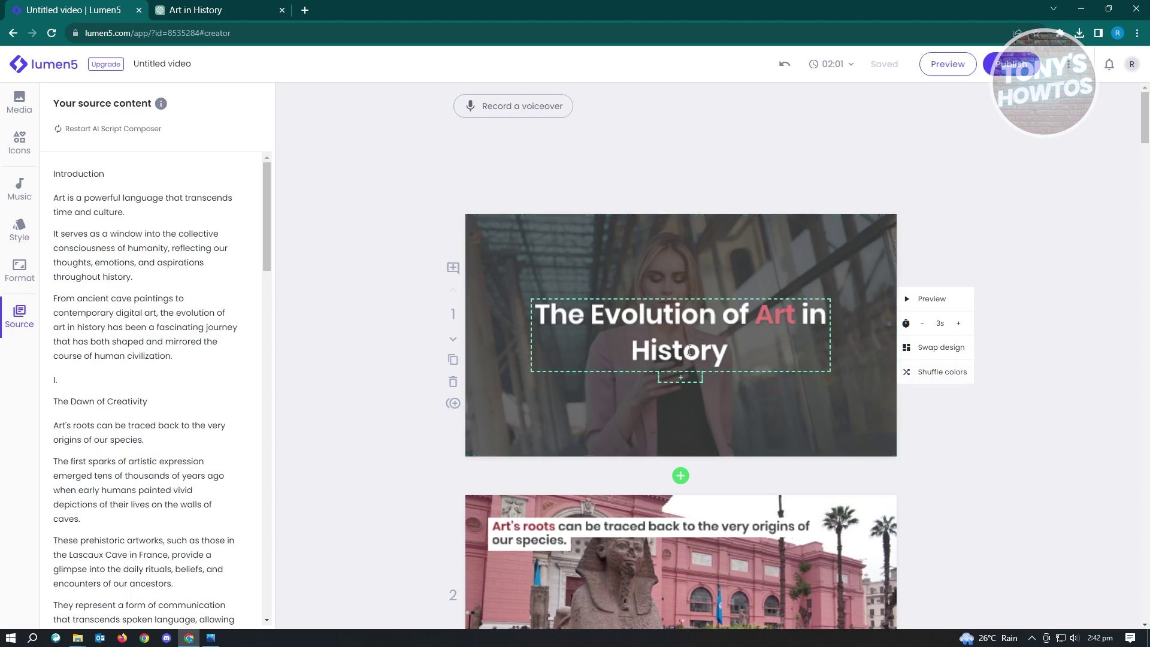
- Select the title text to check its formatting options, deselect it and look through the next scenes
left_click(741, 350)
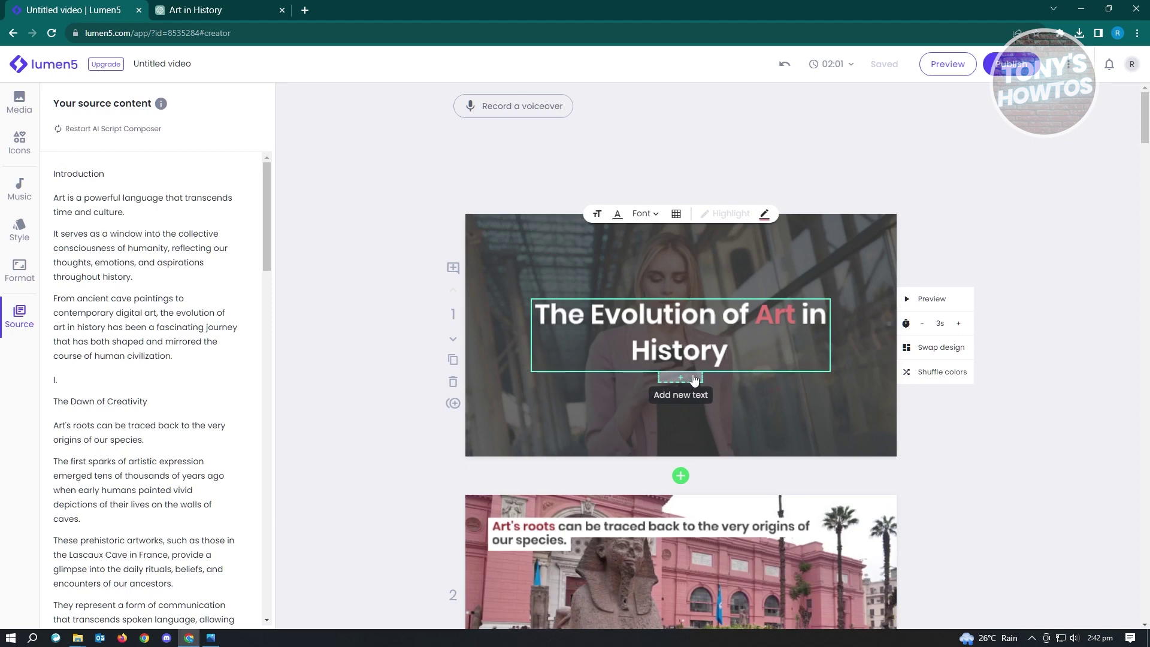
left_click(1055, 423)
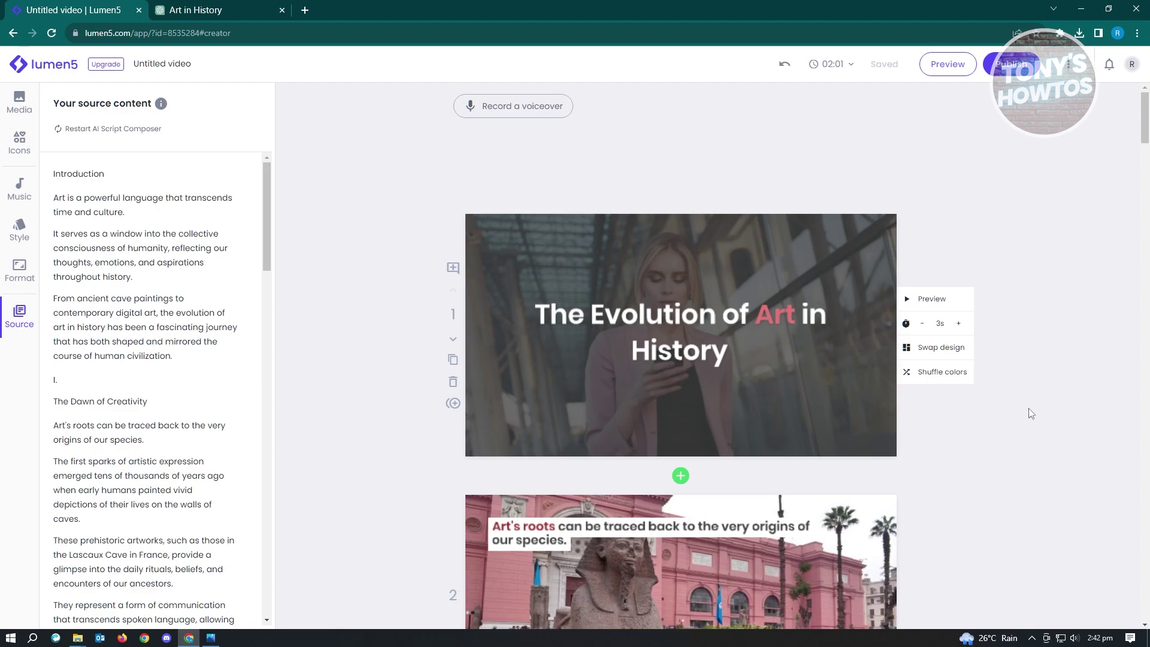
scroll(1030, 412, "down", 7)
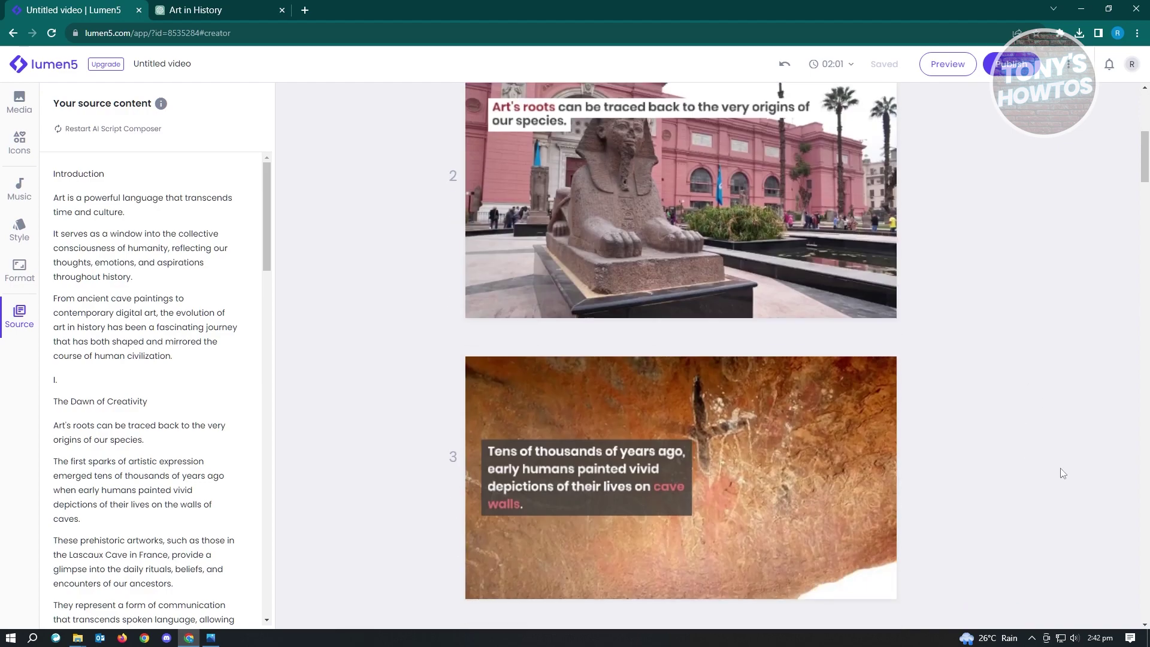
scroll(1063, 473, "up", 7)
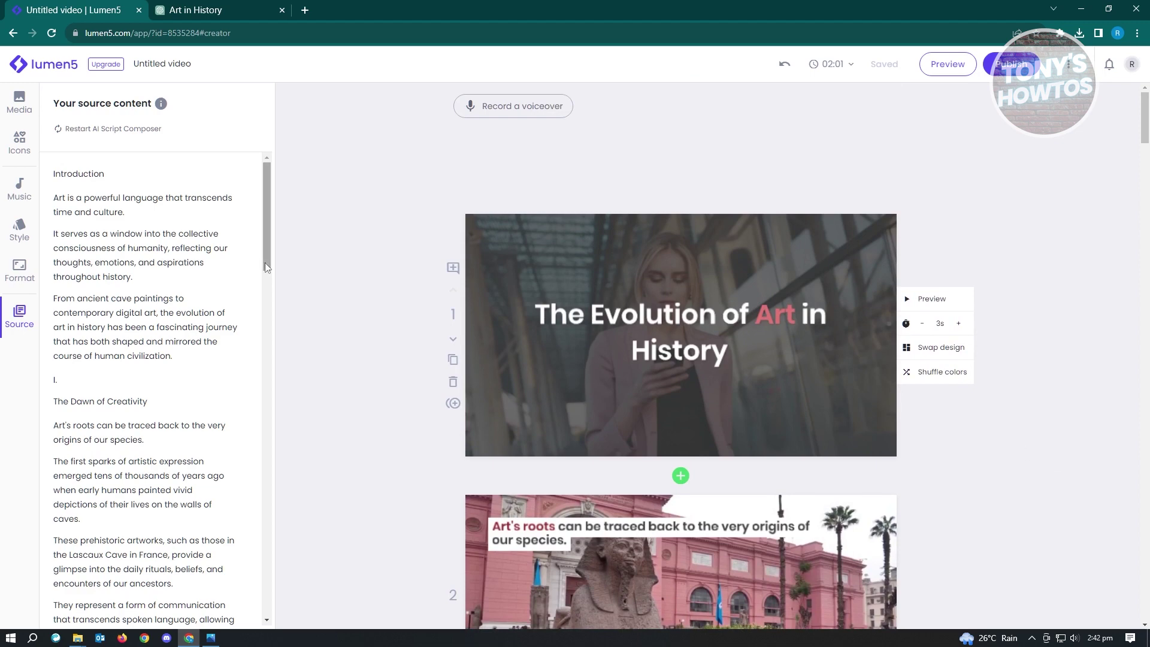
scroll(792, 432, "down", 6)
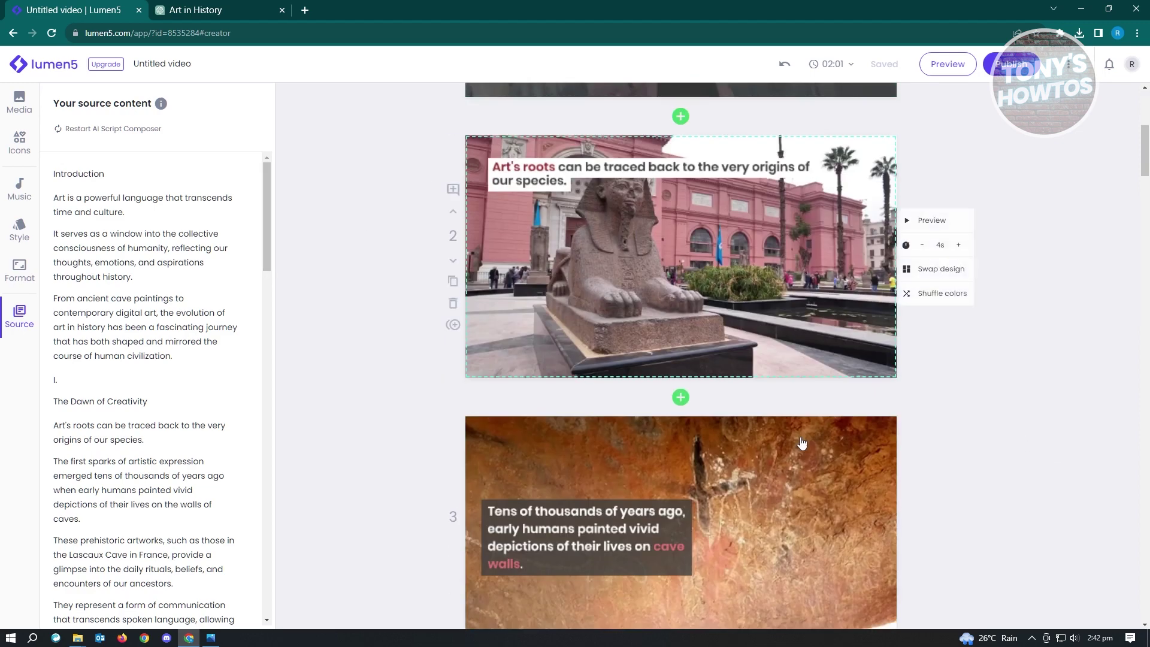
- Return to the opening scene, publish the video and look over its rendering page
scroll(800, 431, "up", 3)
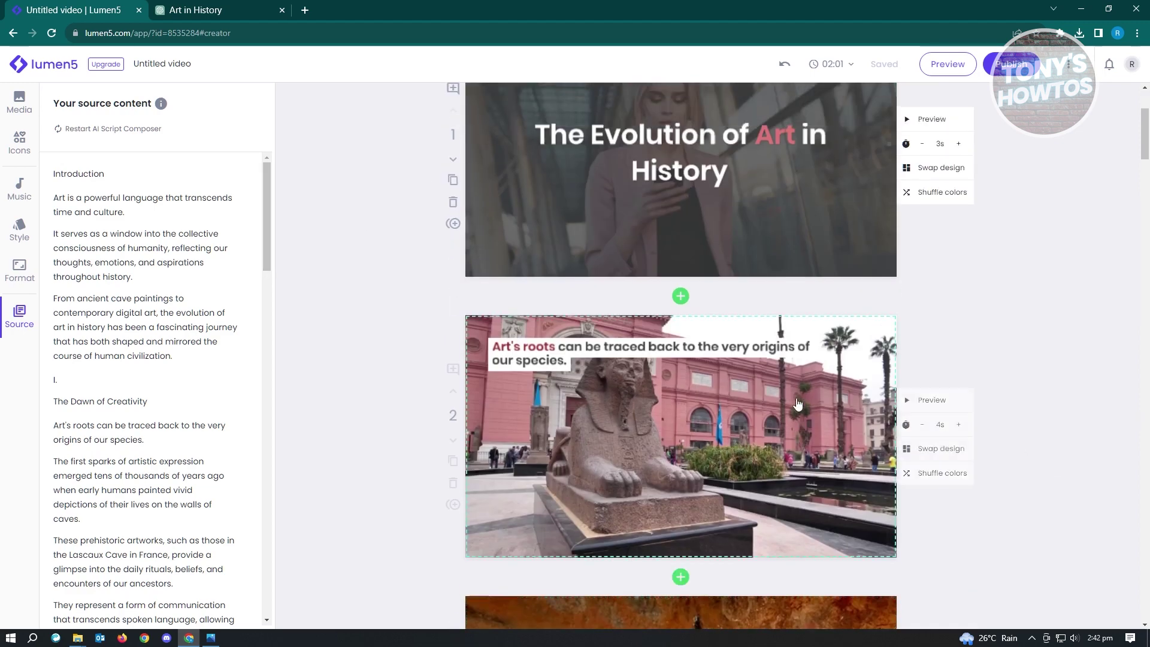
scroll(802, 387, "up", 3)
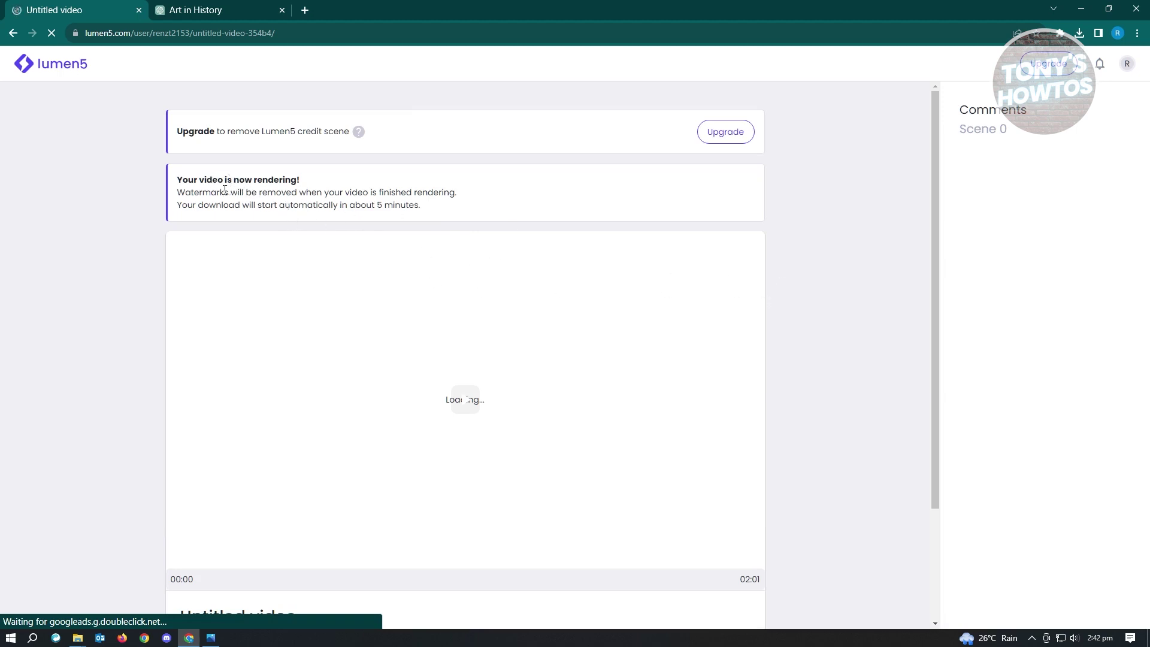
scroll(516, 365, "down", 2)
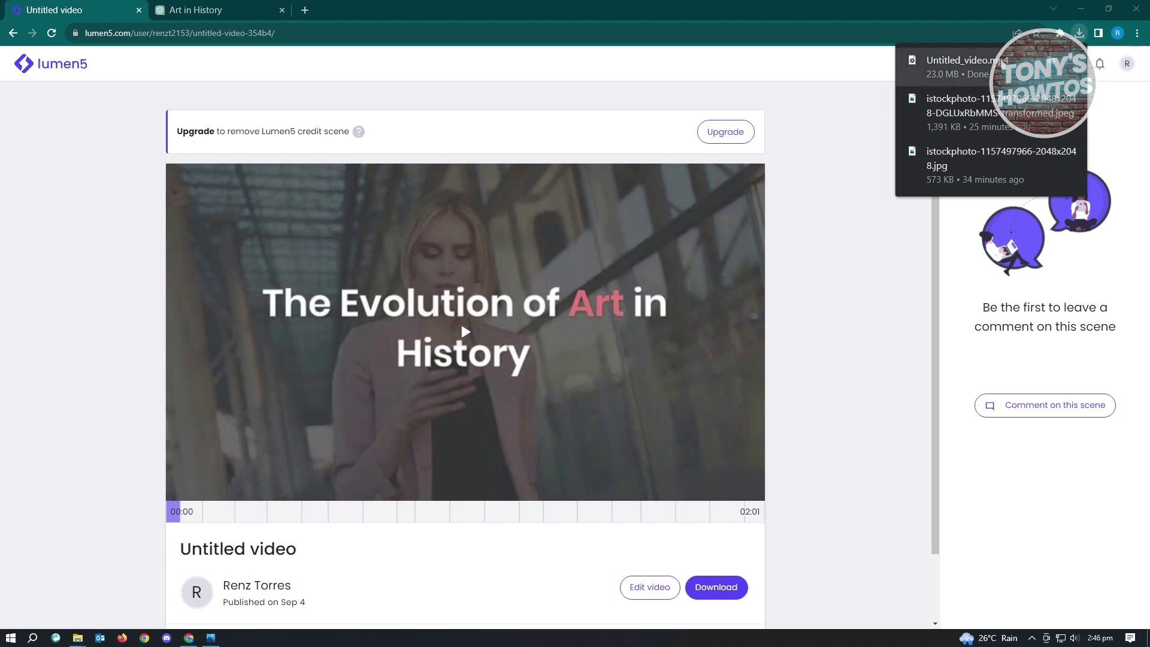
- Play the downloaded Untitled_video.mp4 from its folder, pause and skim through its scenes, and return to the published video page
left_click(1057, 67)
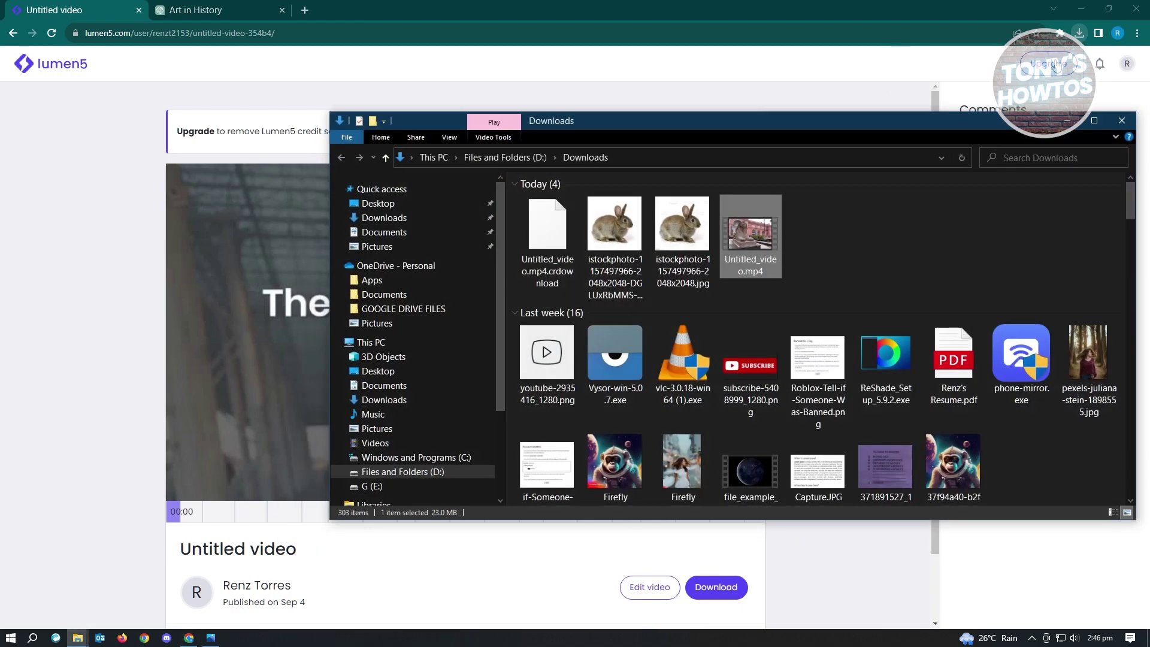
double_click(756, 237)
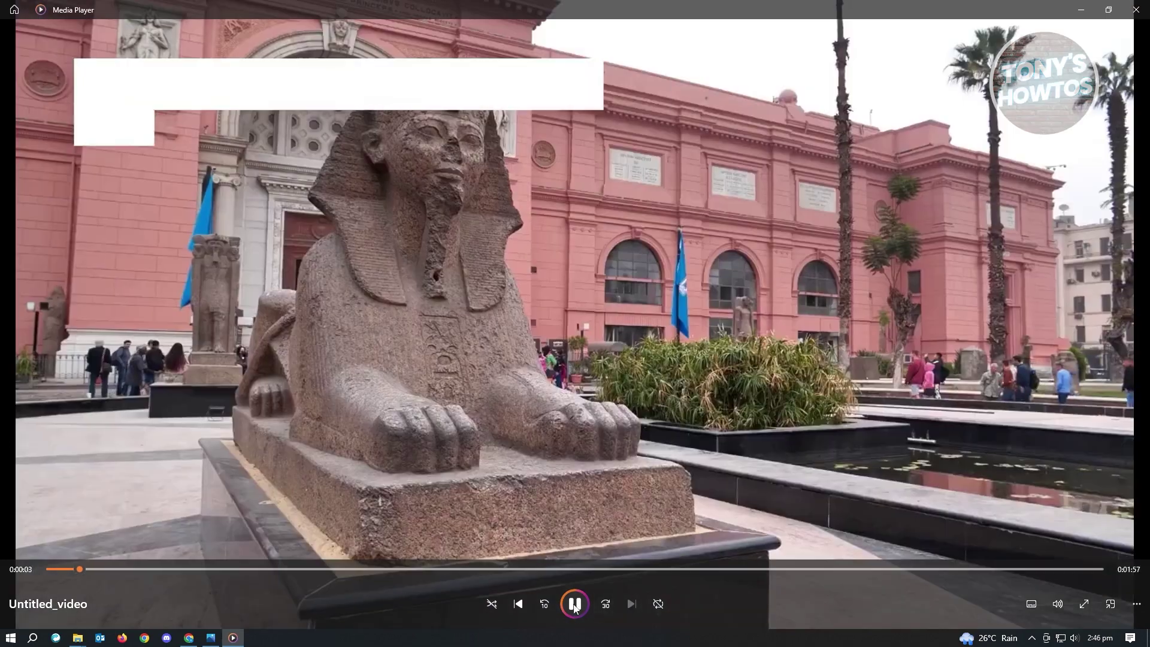
left_click(574, 606)
left_click_drag(123, 574, 533, 570)
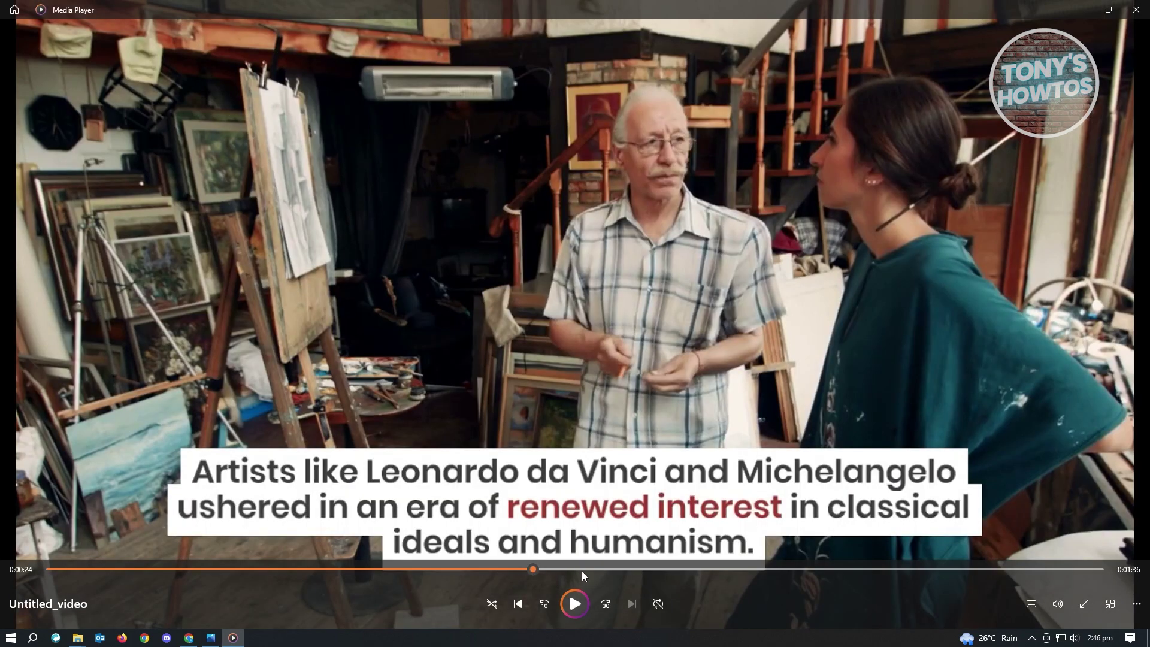
left_click_drag(608, 569, 748, 576)
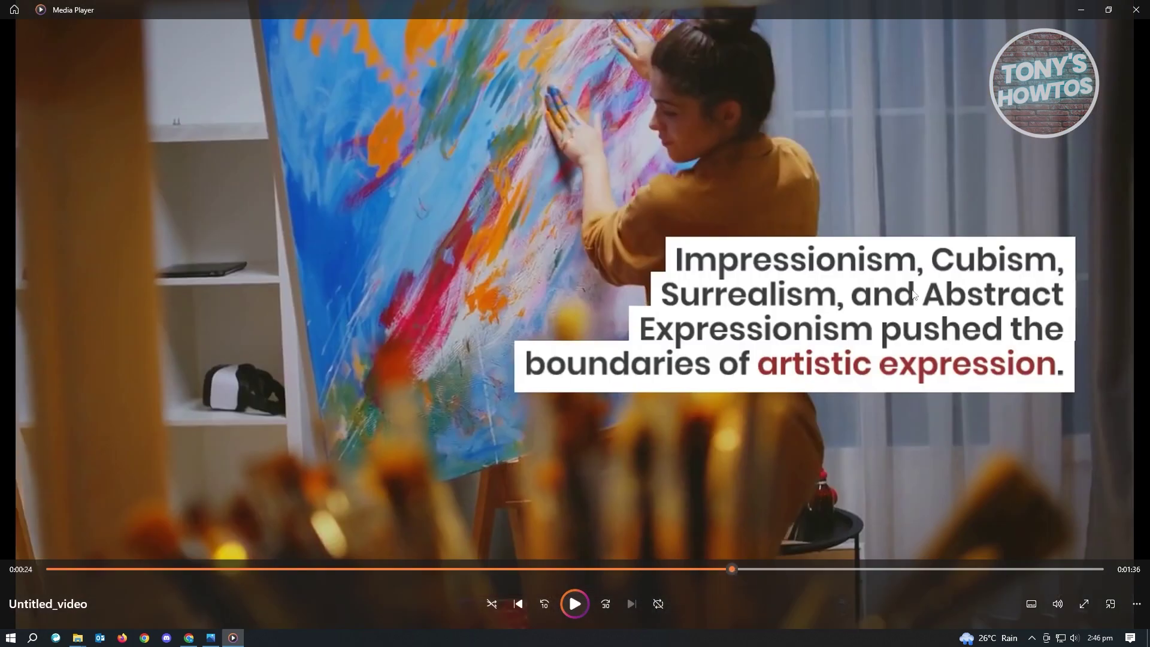
left_click(1136, 9)
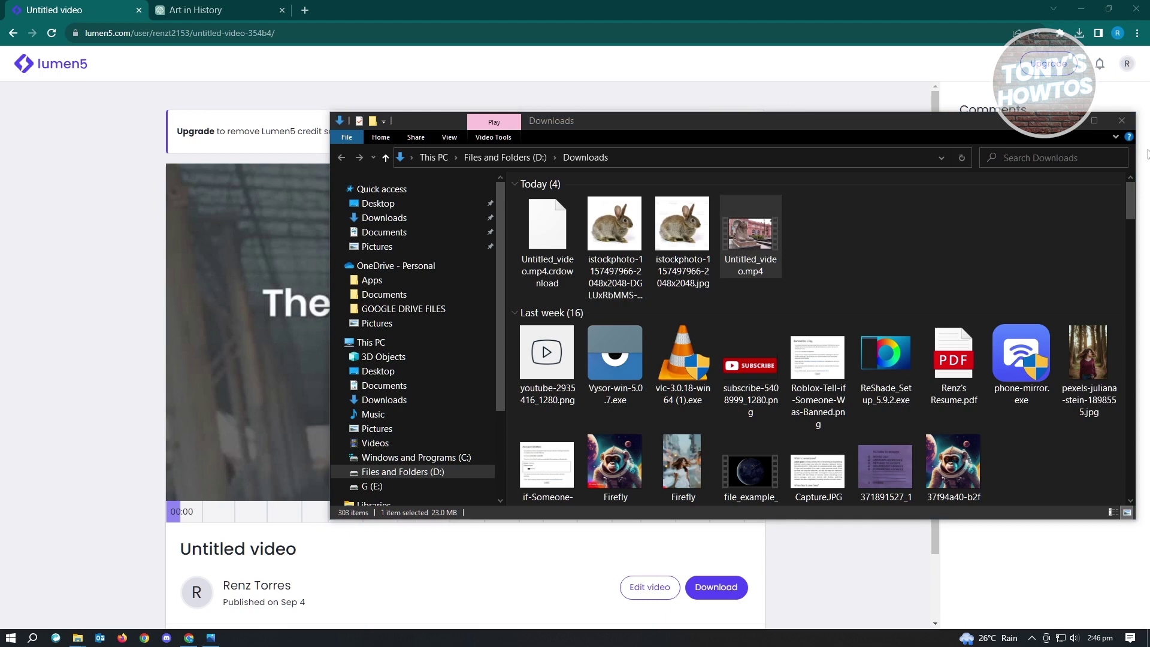
left_click(1067, 120)
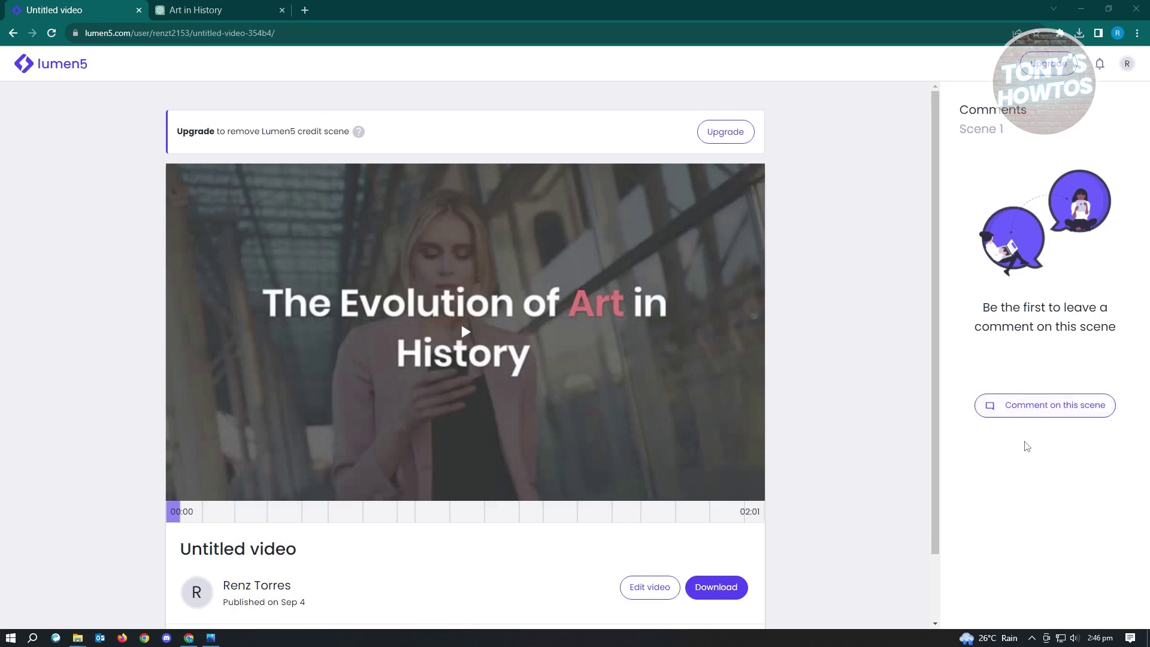